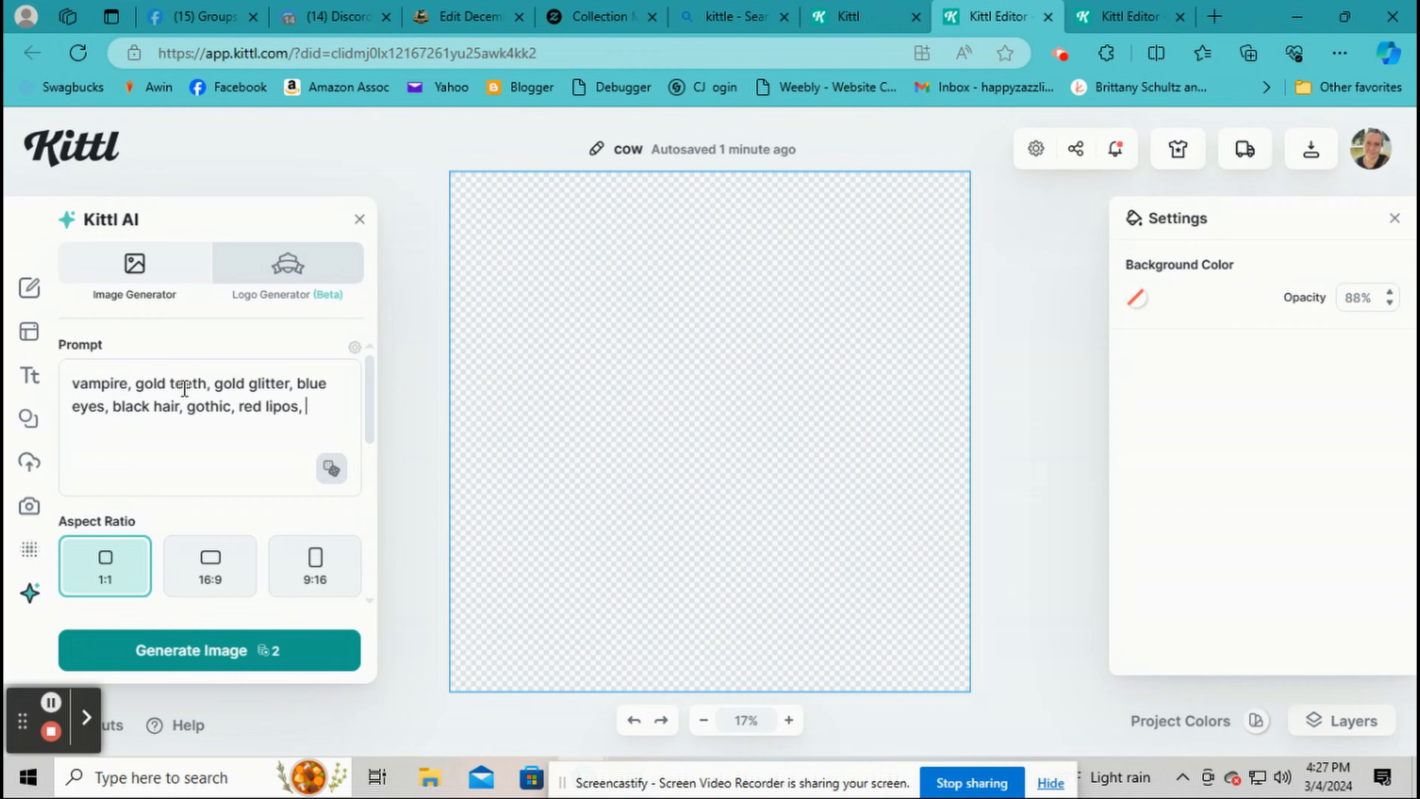
- Correct "lipos" to "lips" in the prompt, add "ethereal, mystical, dark art," and generate the image
text(ethereal, mystical, dark art,)
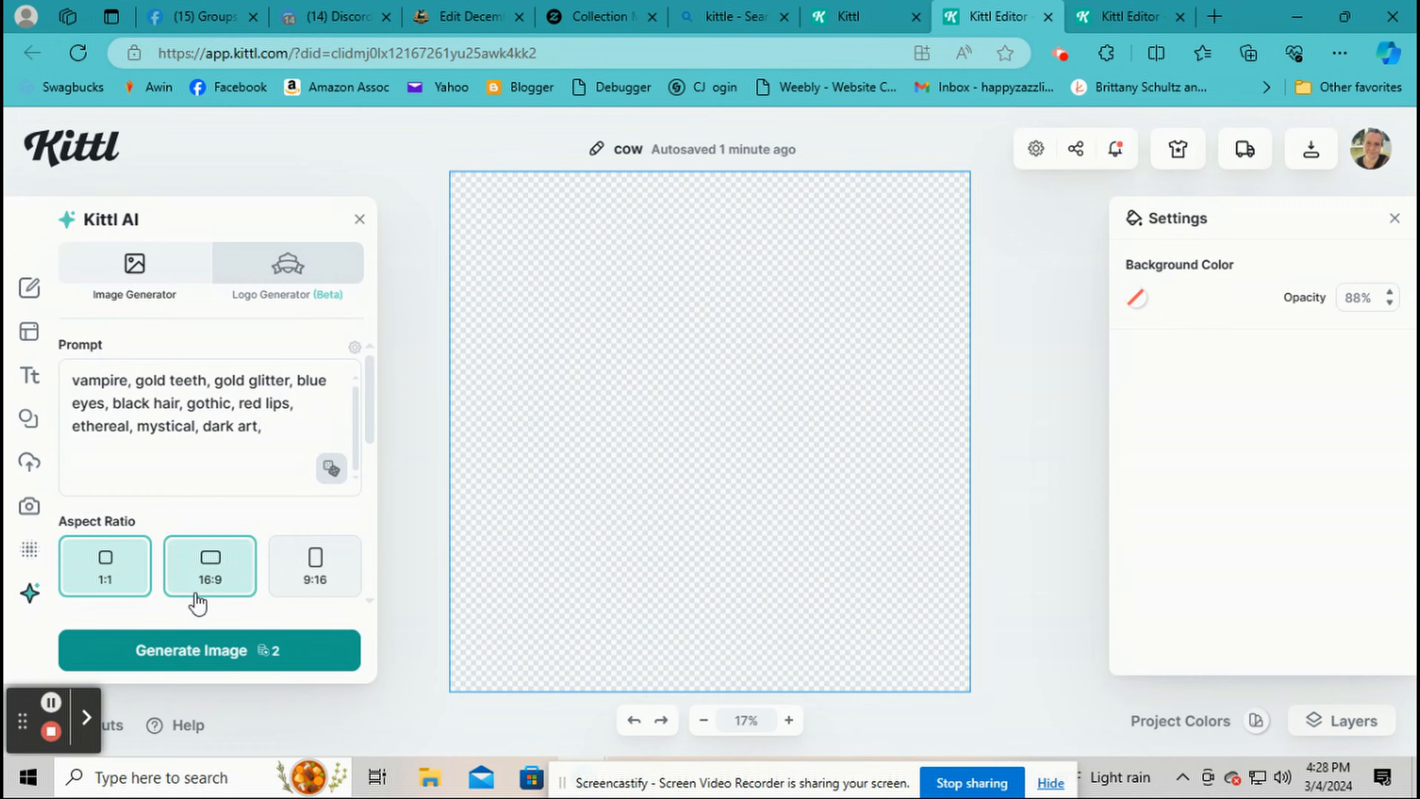
click(198, 650)
scroll(317, 402, down, 3)
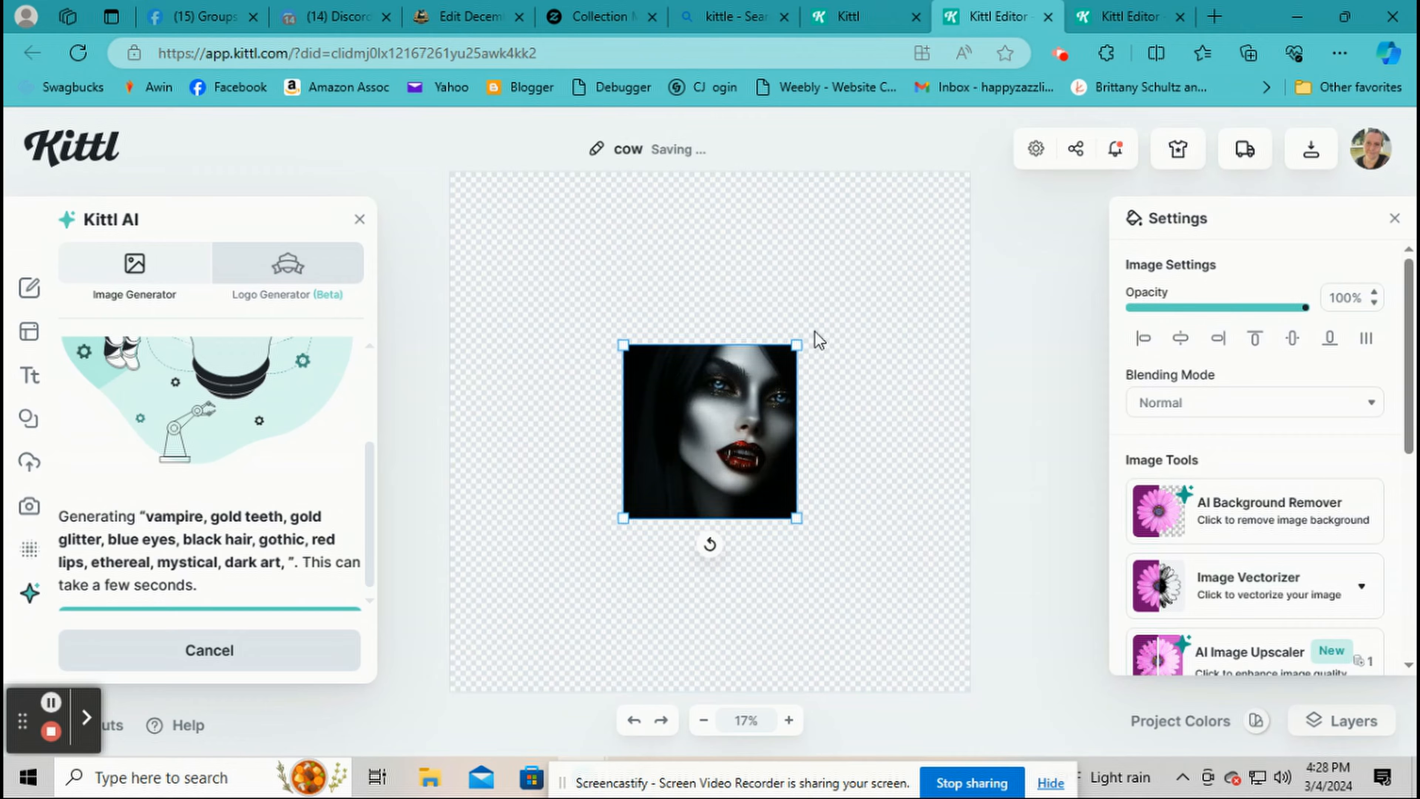
- Enlarge the generated vampire image from two opposite corners until it covers the whole artboard
drag(797, 344, 985, 177)
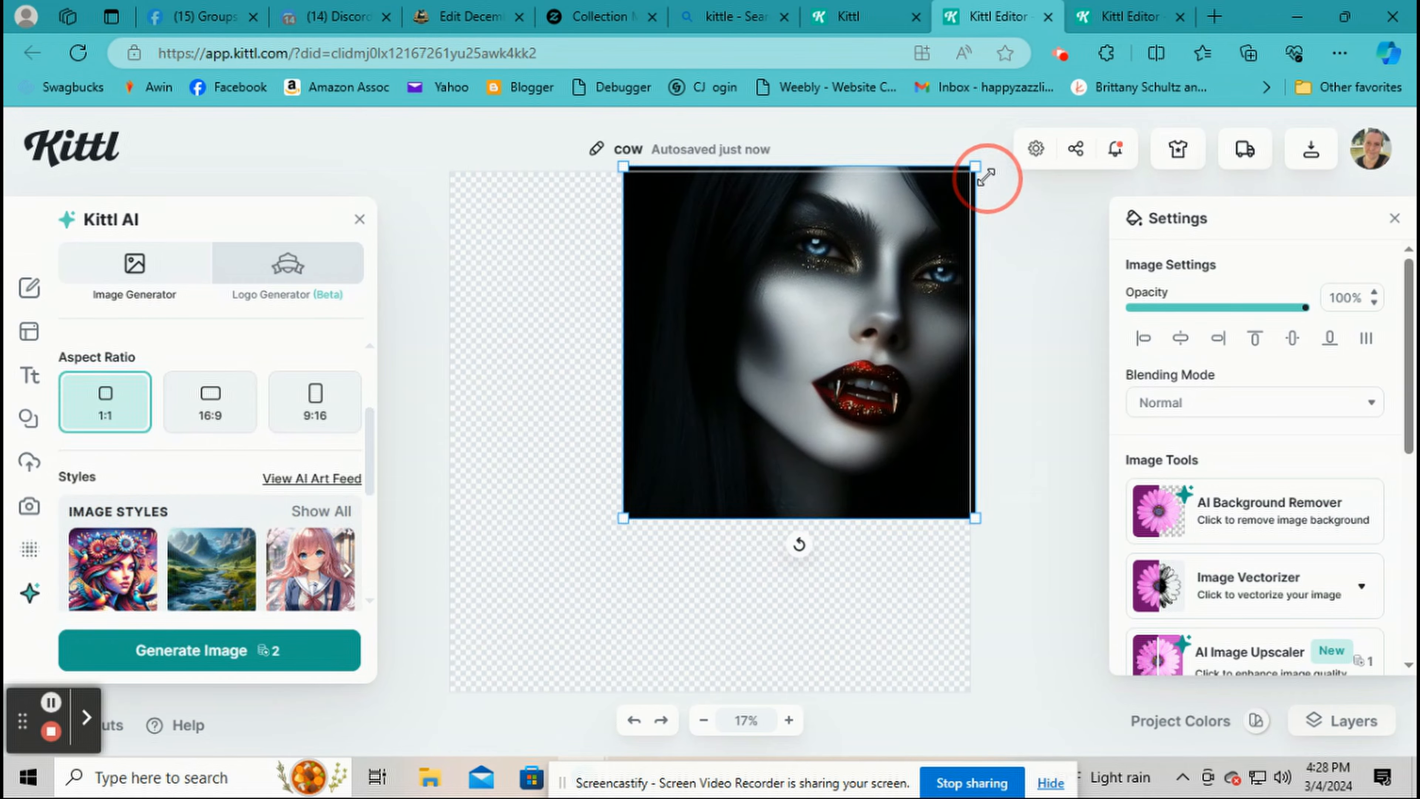
drag(623, 518, 449, 706)
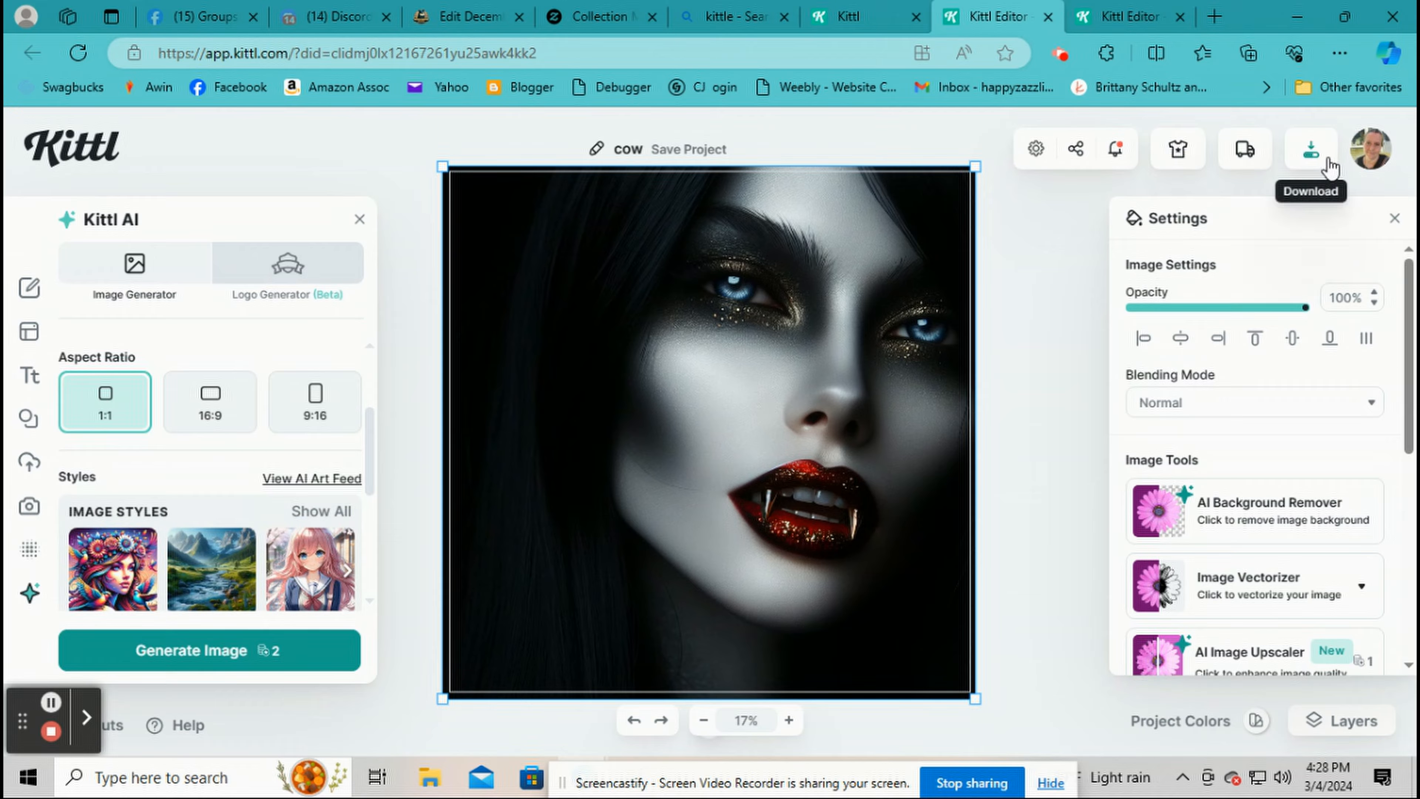
scroll(1285, 340, down, 1)
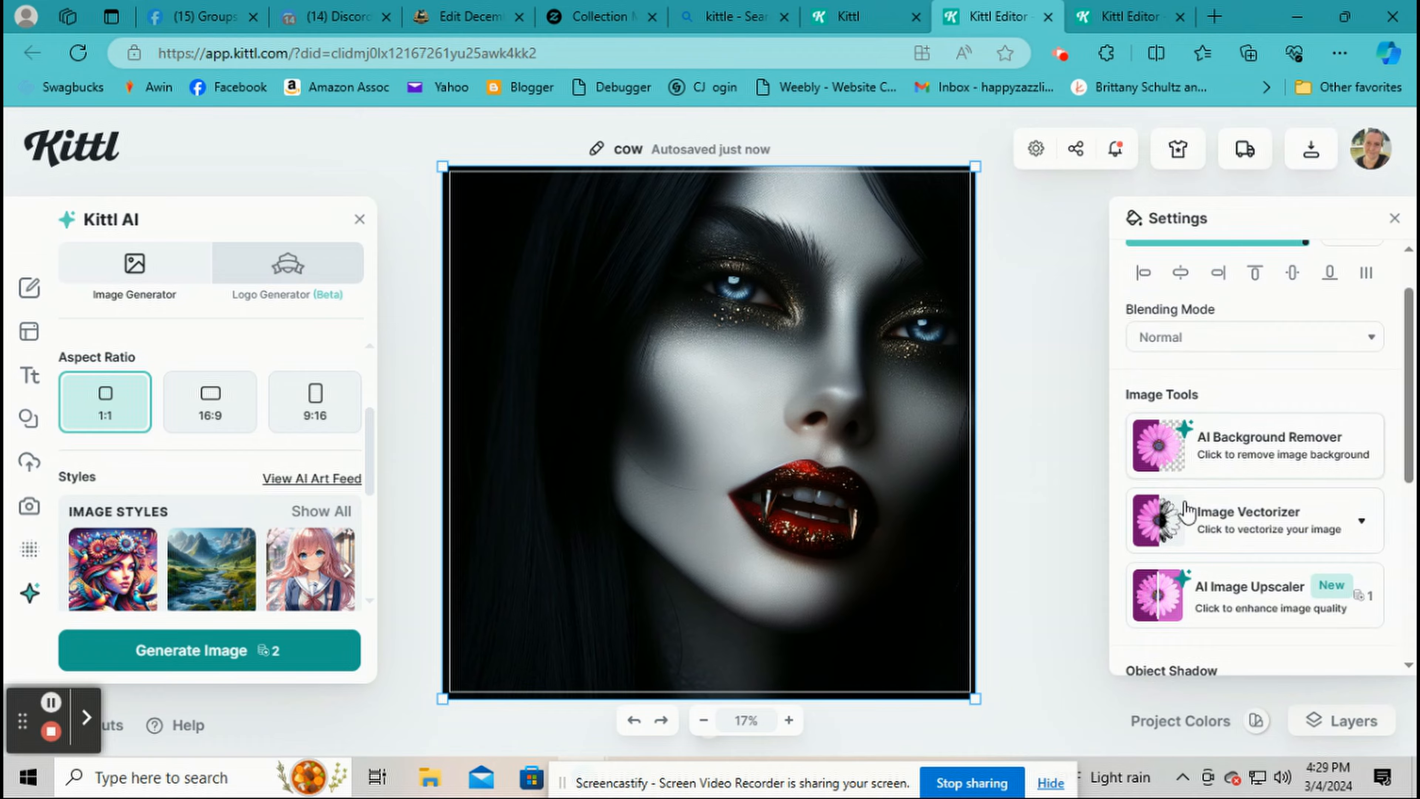
scroll(1233, 585, down, 1)
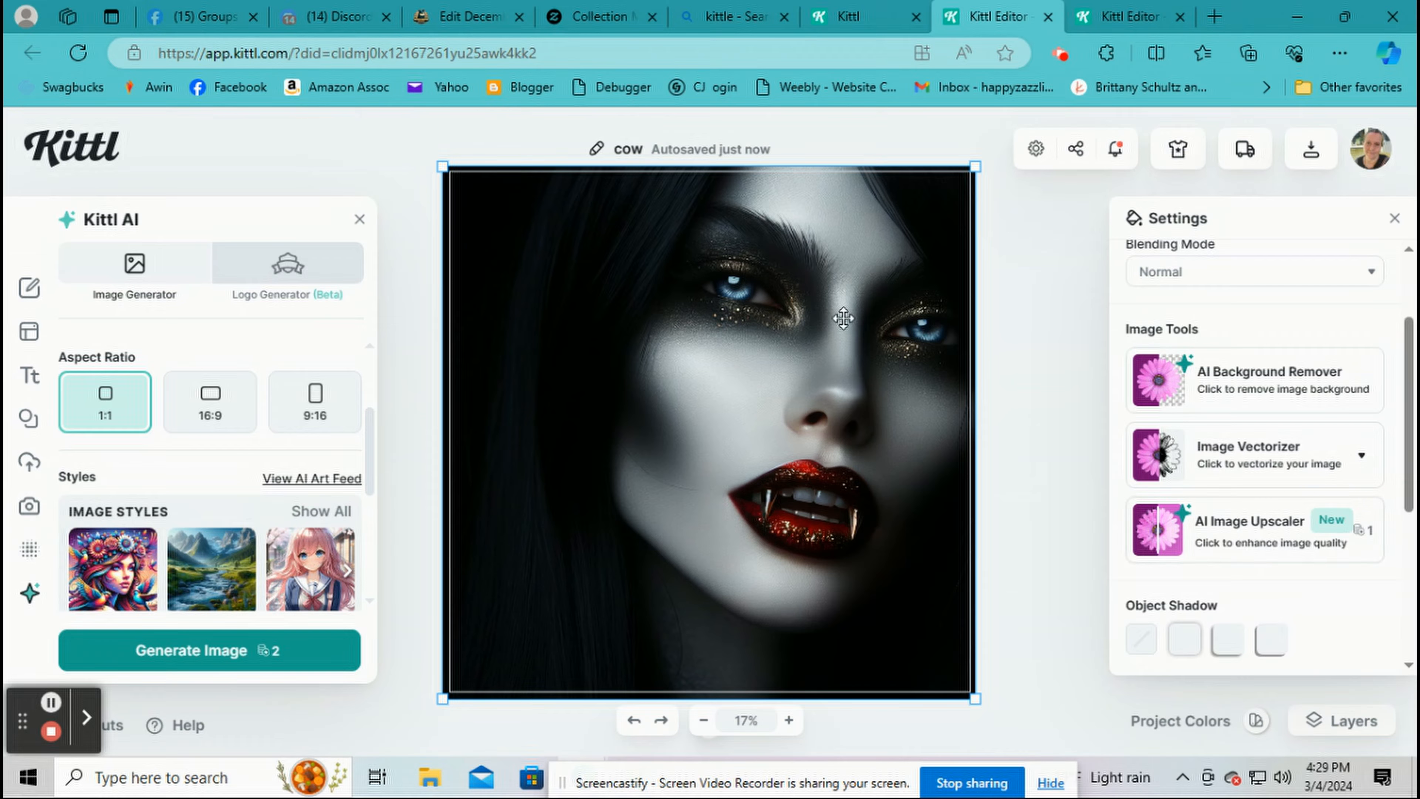
- Download the design as a JPG at 300 DPI with Optimize Quality enabled
click(1311, 149)
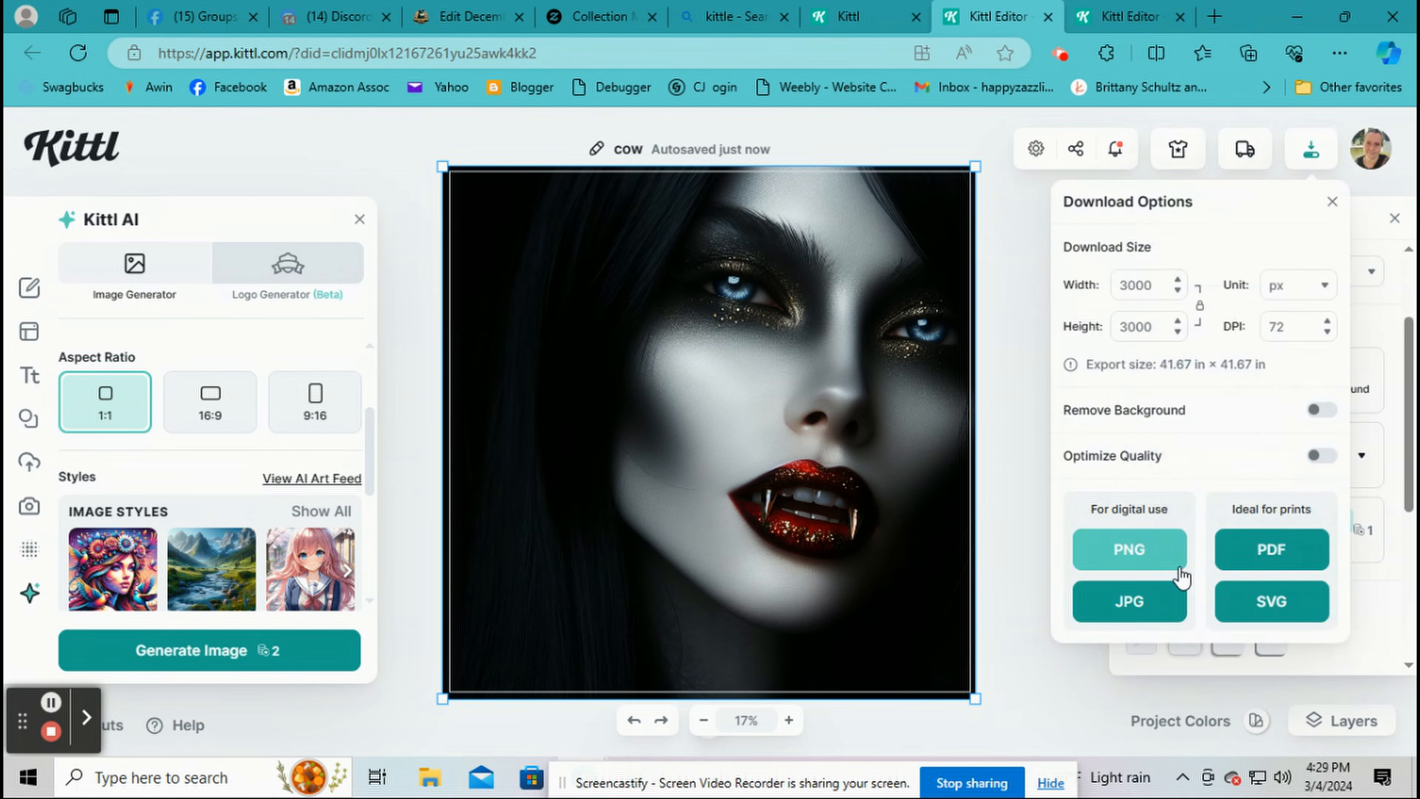
double_click(1296, 319)
text(300)
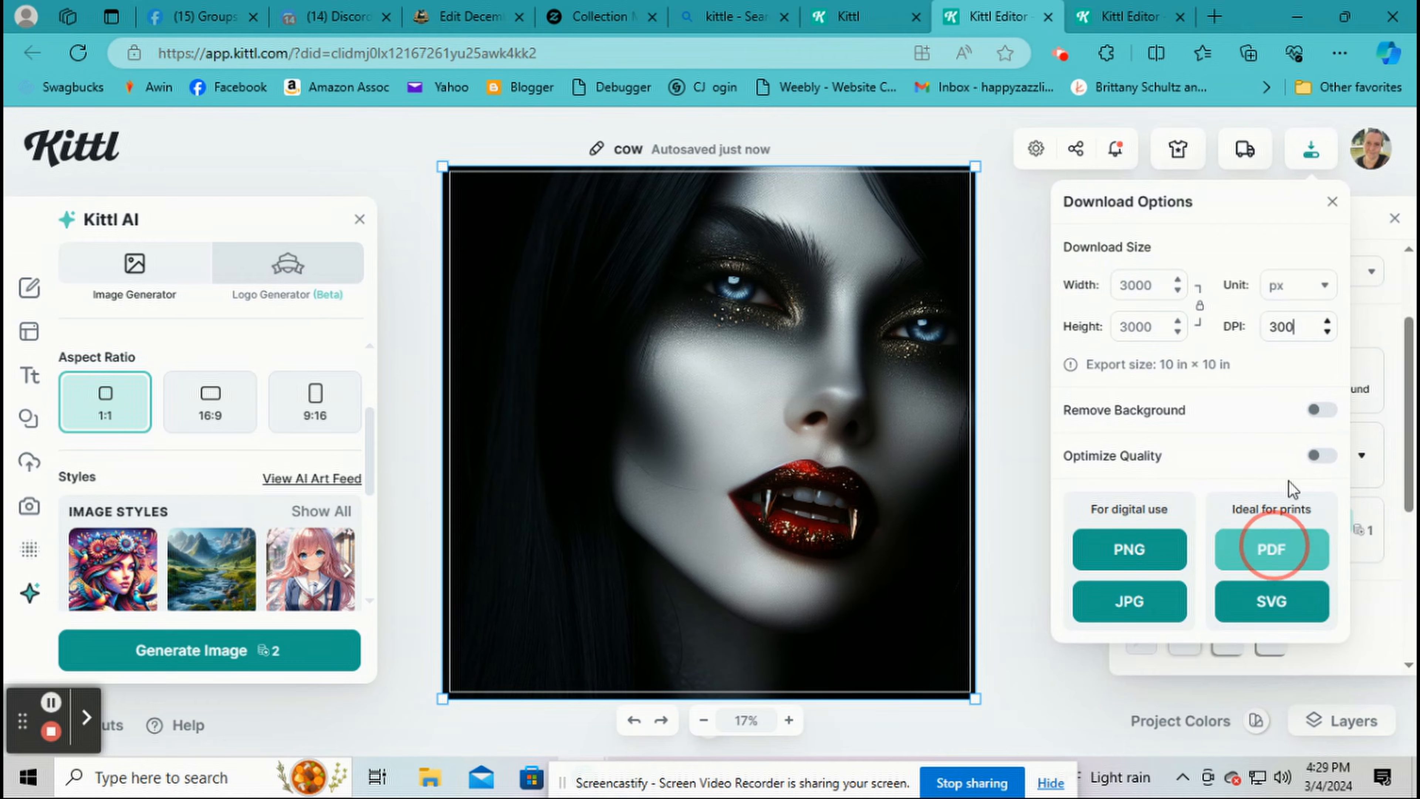
click(1314, 456)
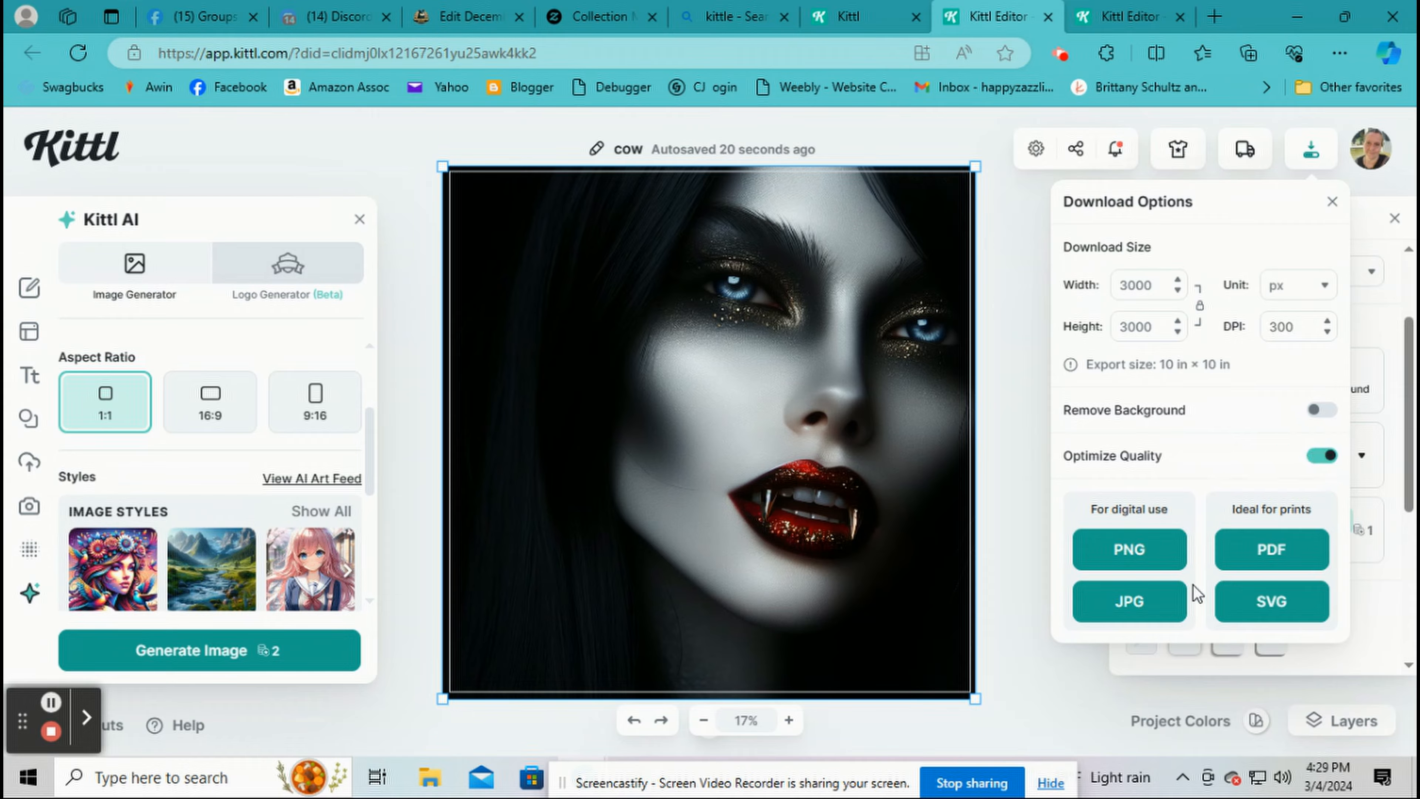
click(1150, 613)
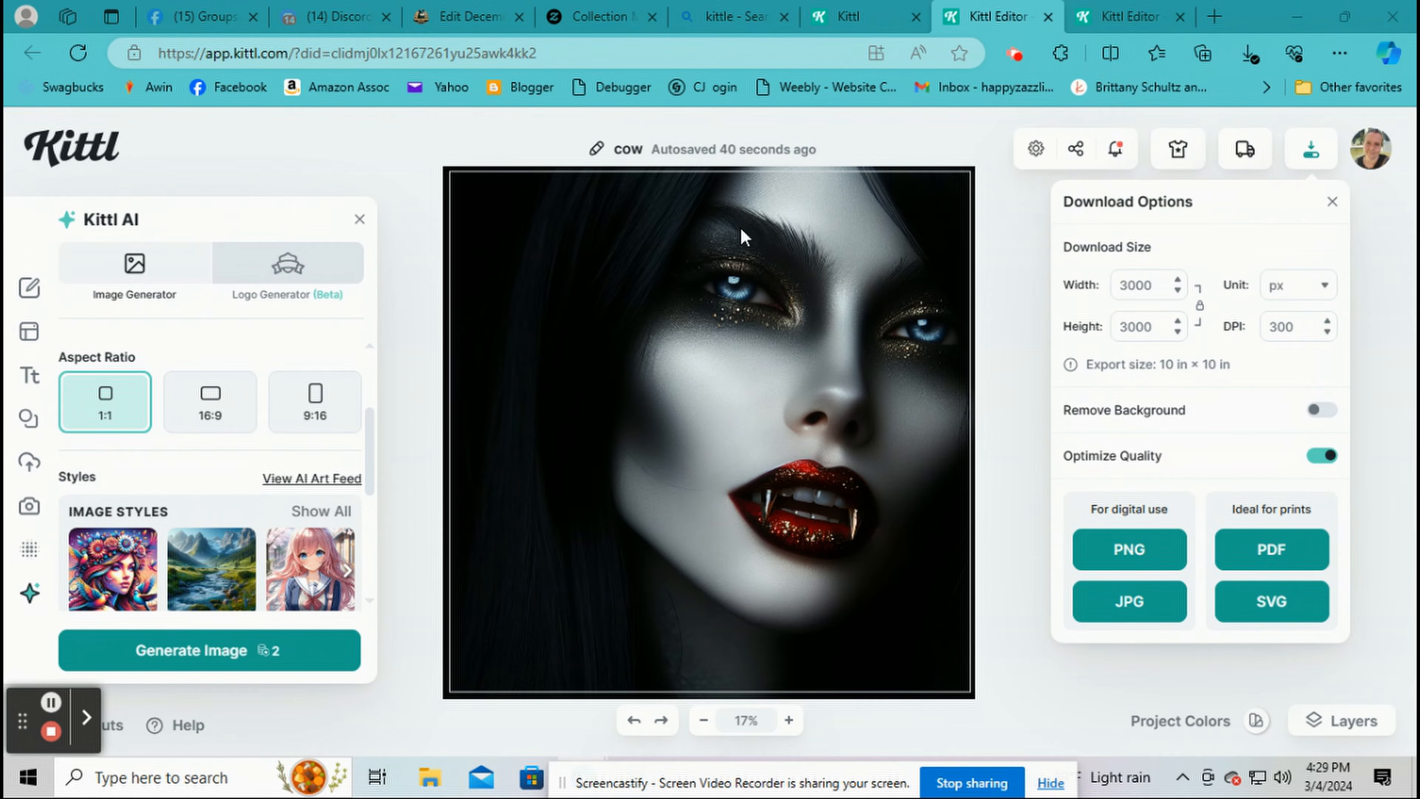
- Close the download options, reselect the vampire image and rename the project as "upscaled"
click(761, 254)
click(760, 279)
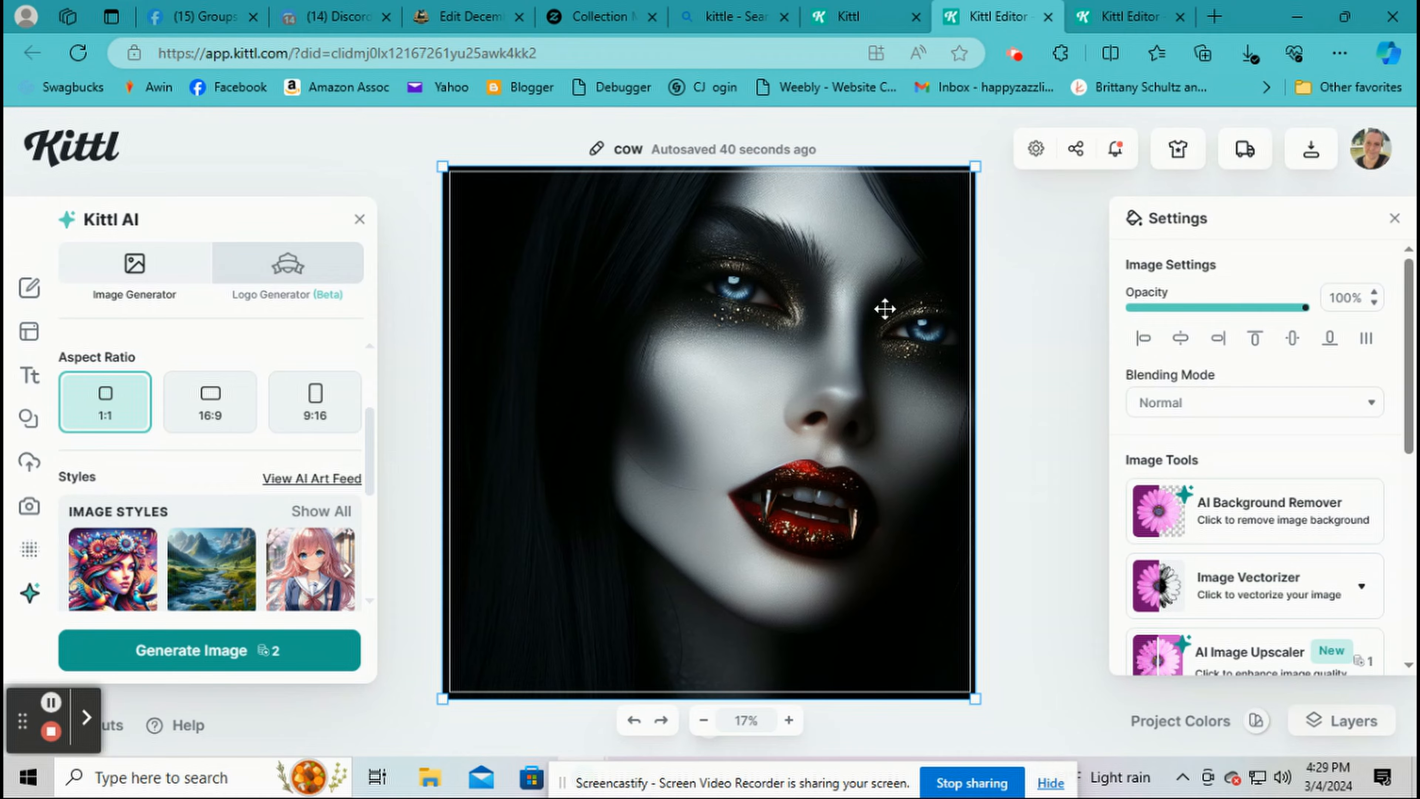
scroll(1320, 426, down, 3)
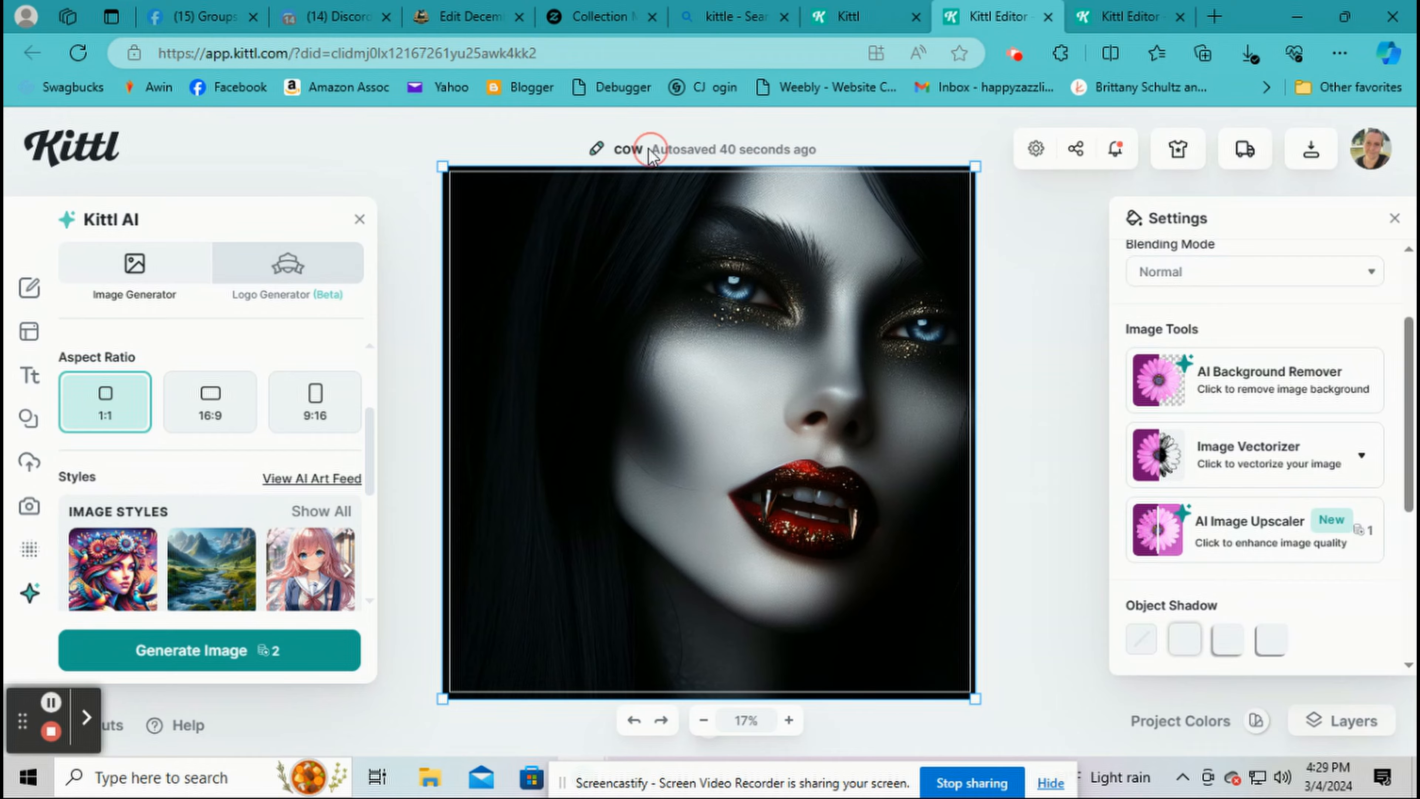
click(594, 149)
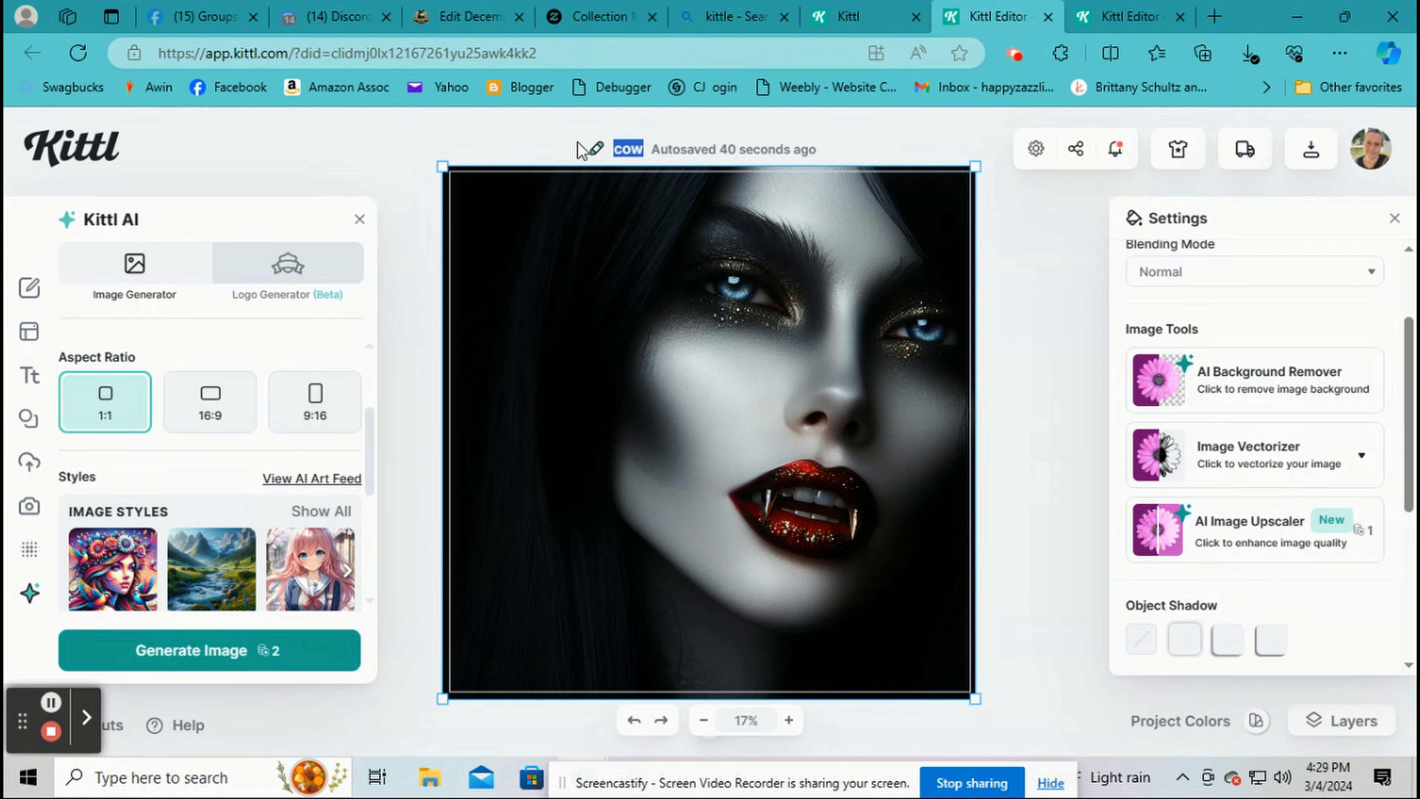
text(upsc)
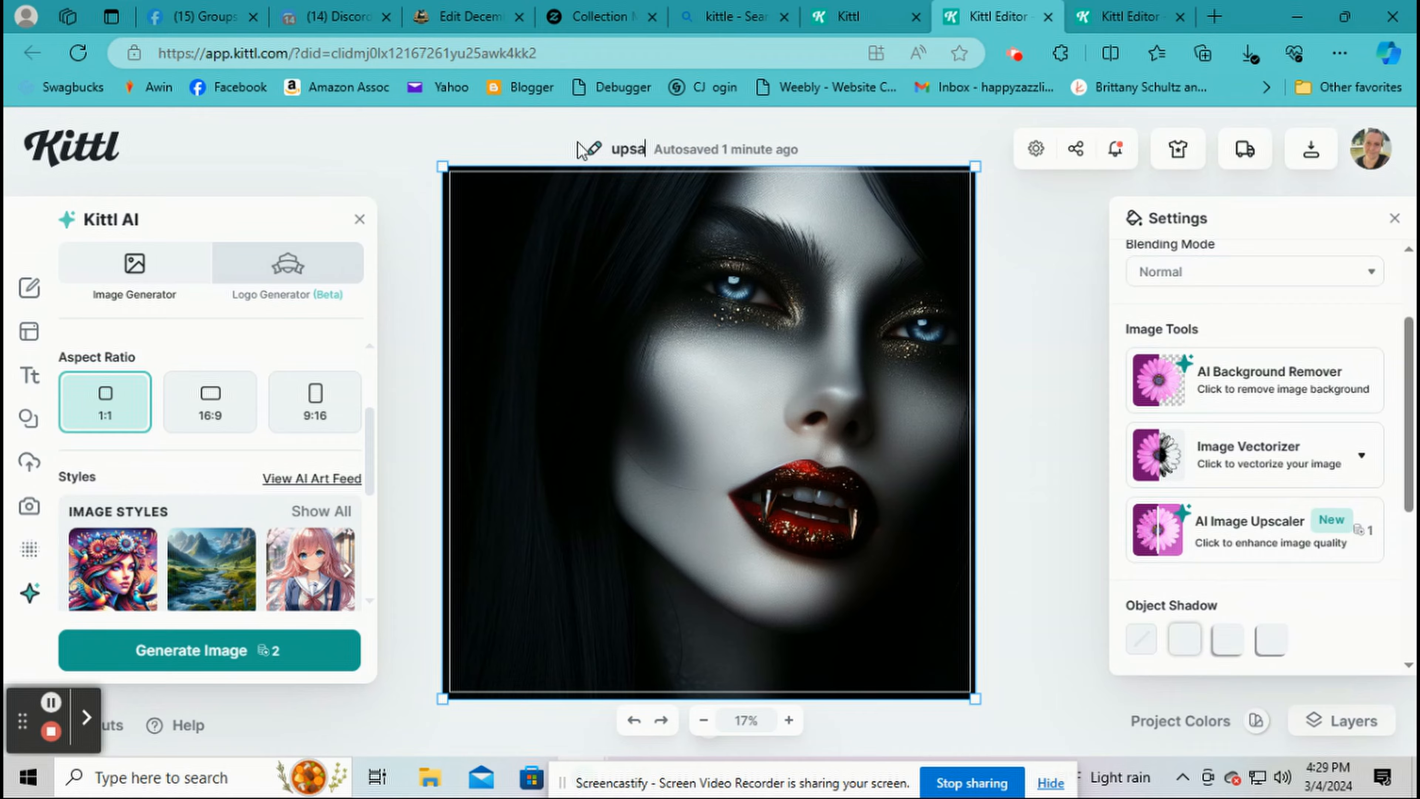
text(aled)
key(Return)
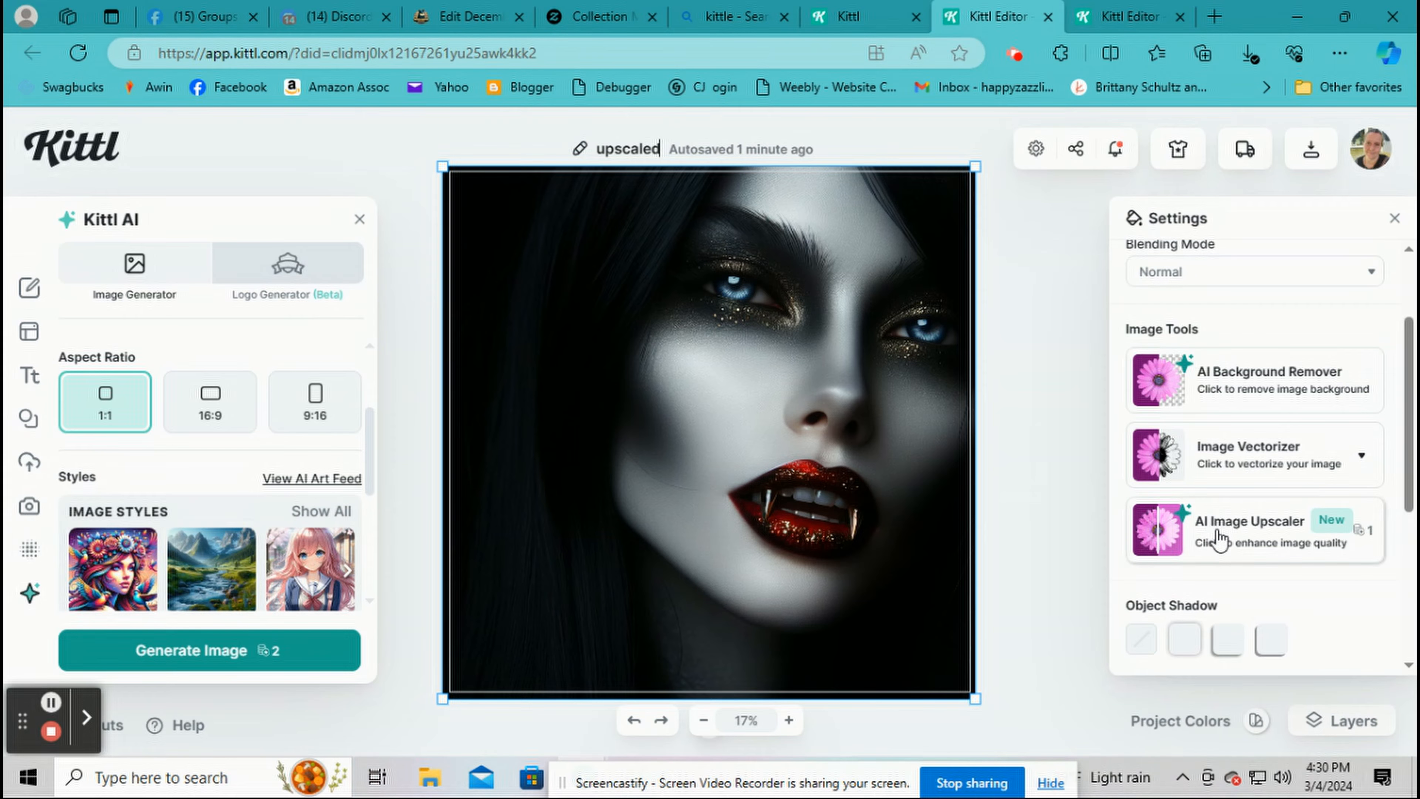
- Enhance the vampire image with the AI Image Upscaler and download the result as a JPG
click(1250, 538)
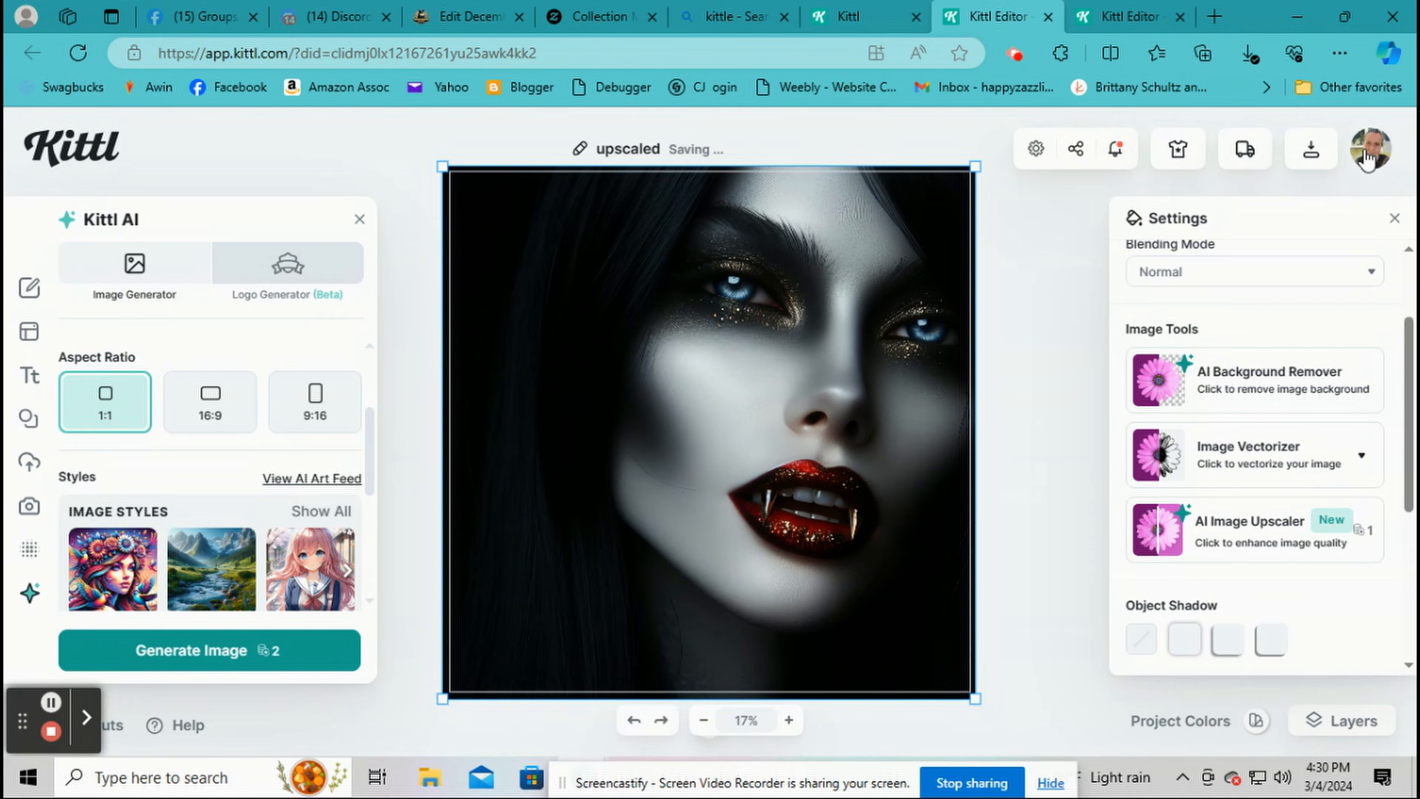
click(1314, 151)
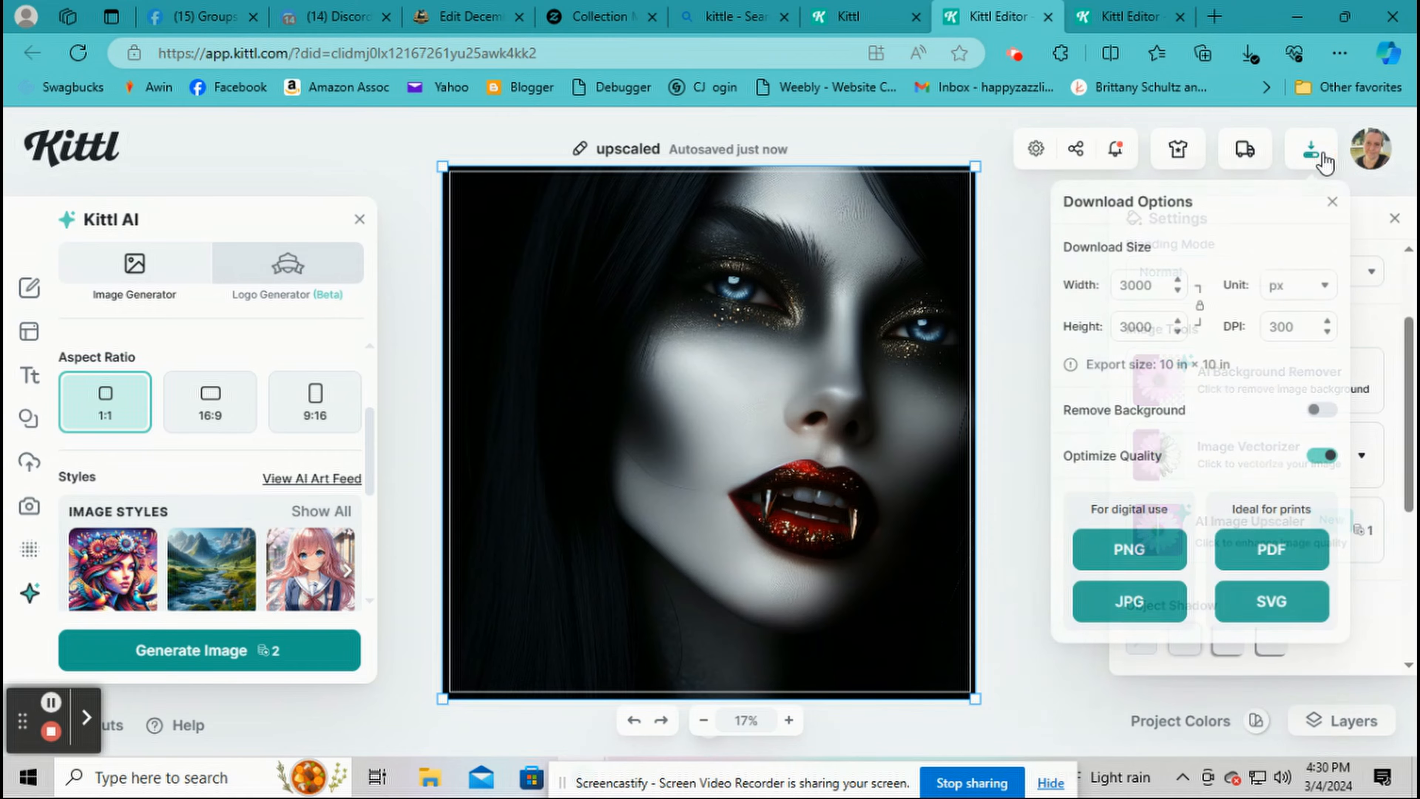
click(1117, 604)
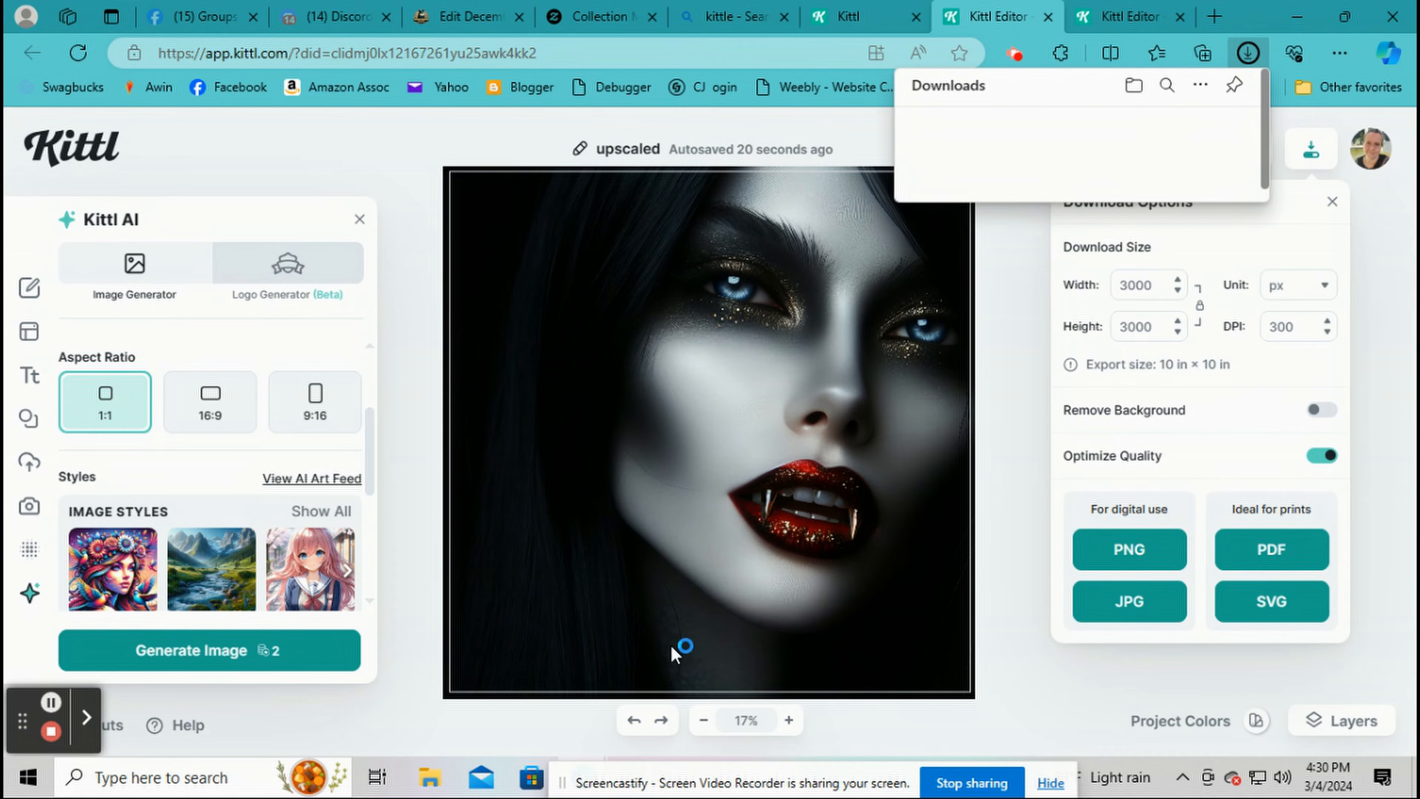
- Switch to File Explorer and open "cow (3)" from the Downloads folder in Photos
click(428, 778)
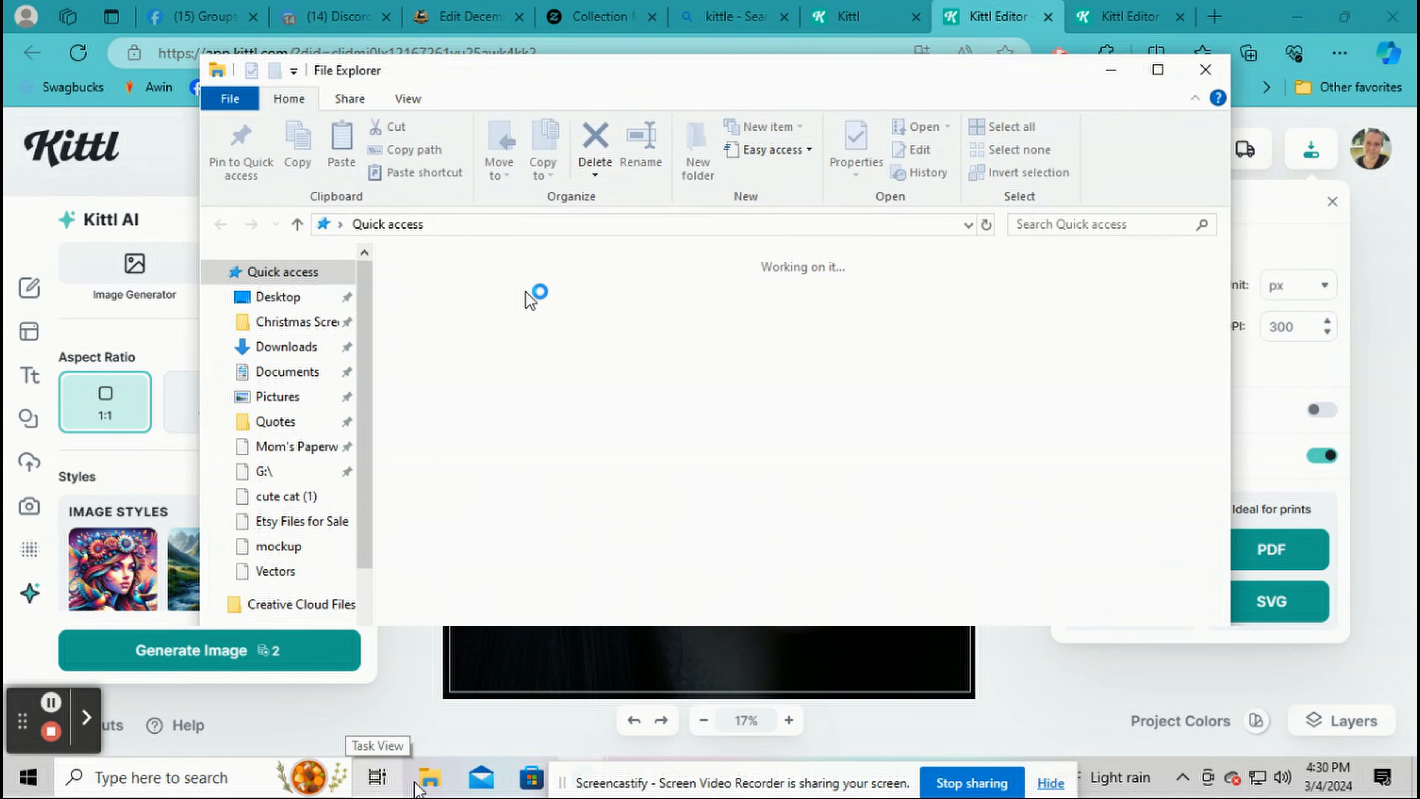
click(306, 353)
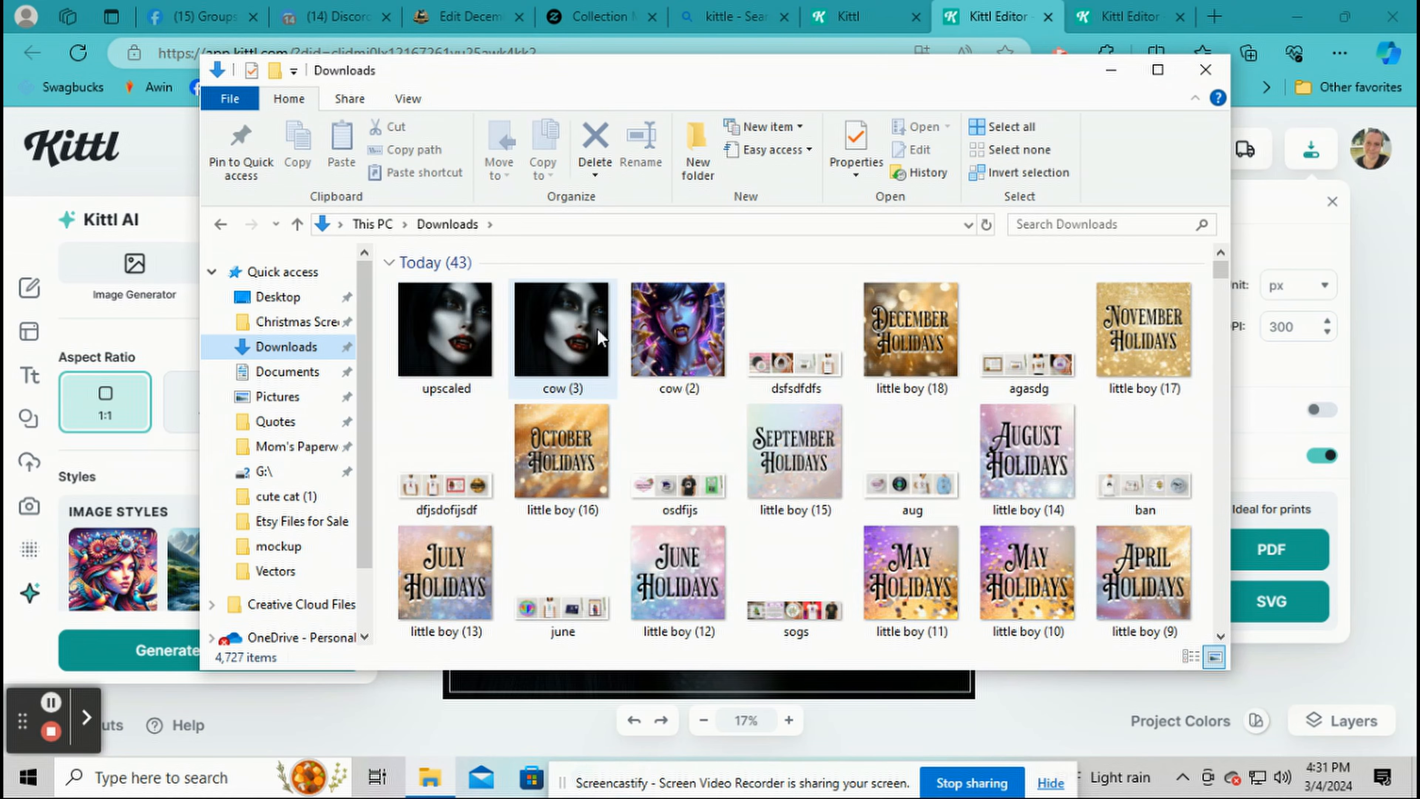
click(575, 335)
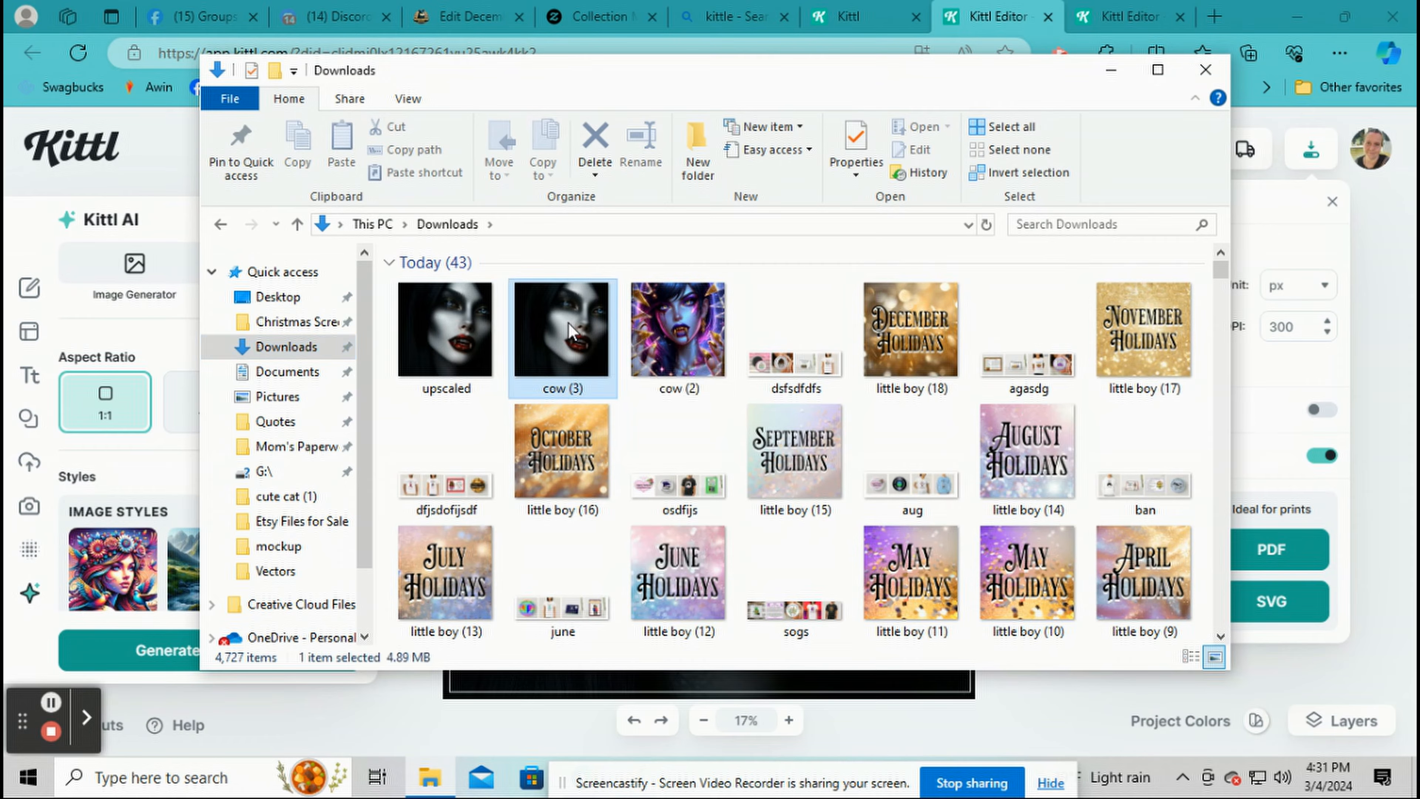
right_click(569, 337)
mouse_move(641, 499)
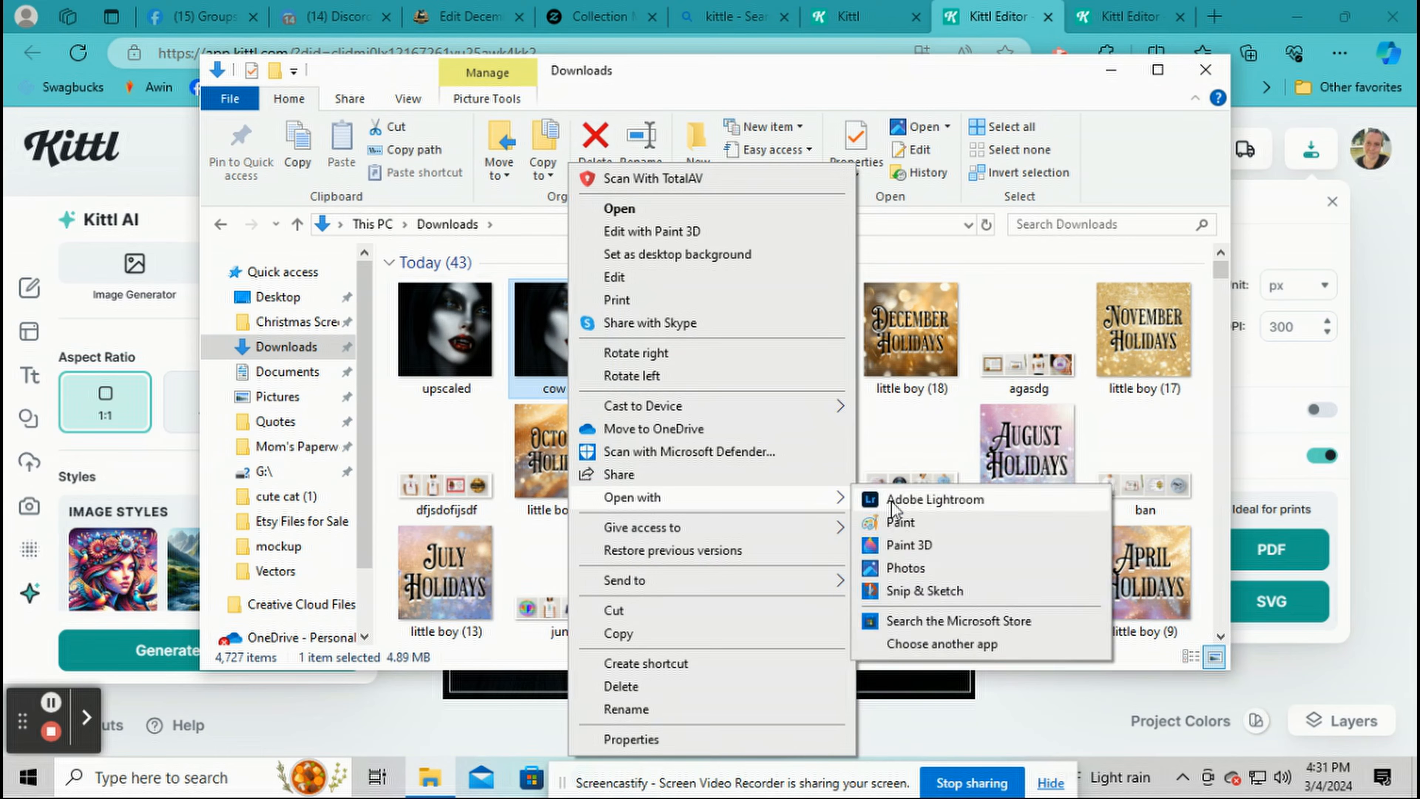
click(916, 571)
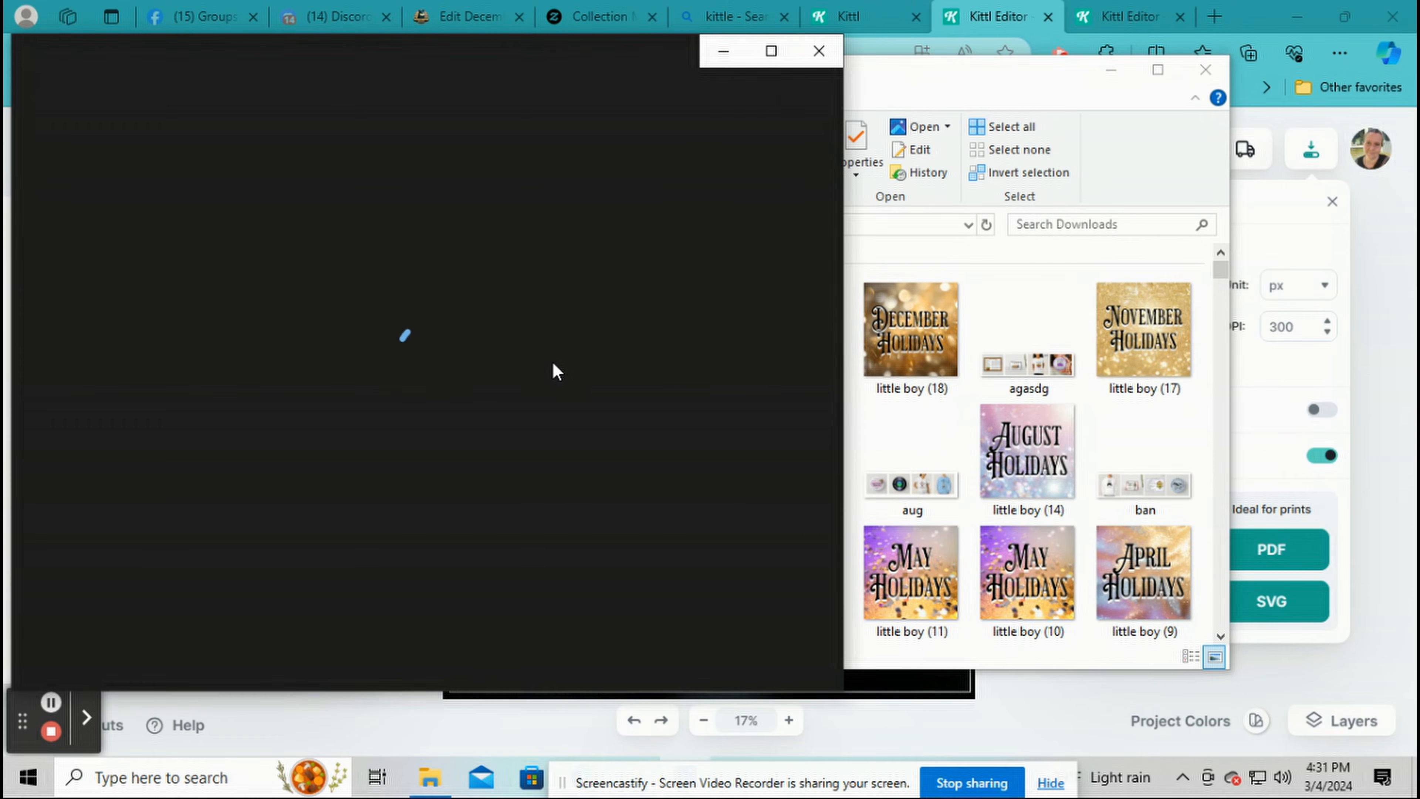
- Examine the skin, eye and lip detail of the non-upscaled image, cow (3).jpg, up close
scroll(498, 336, up, 5)
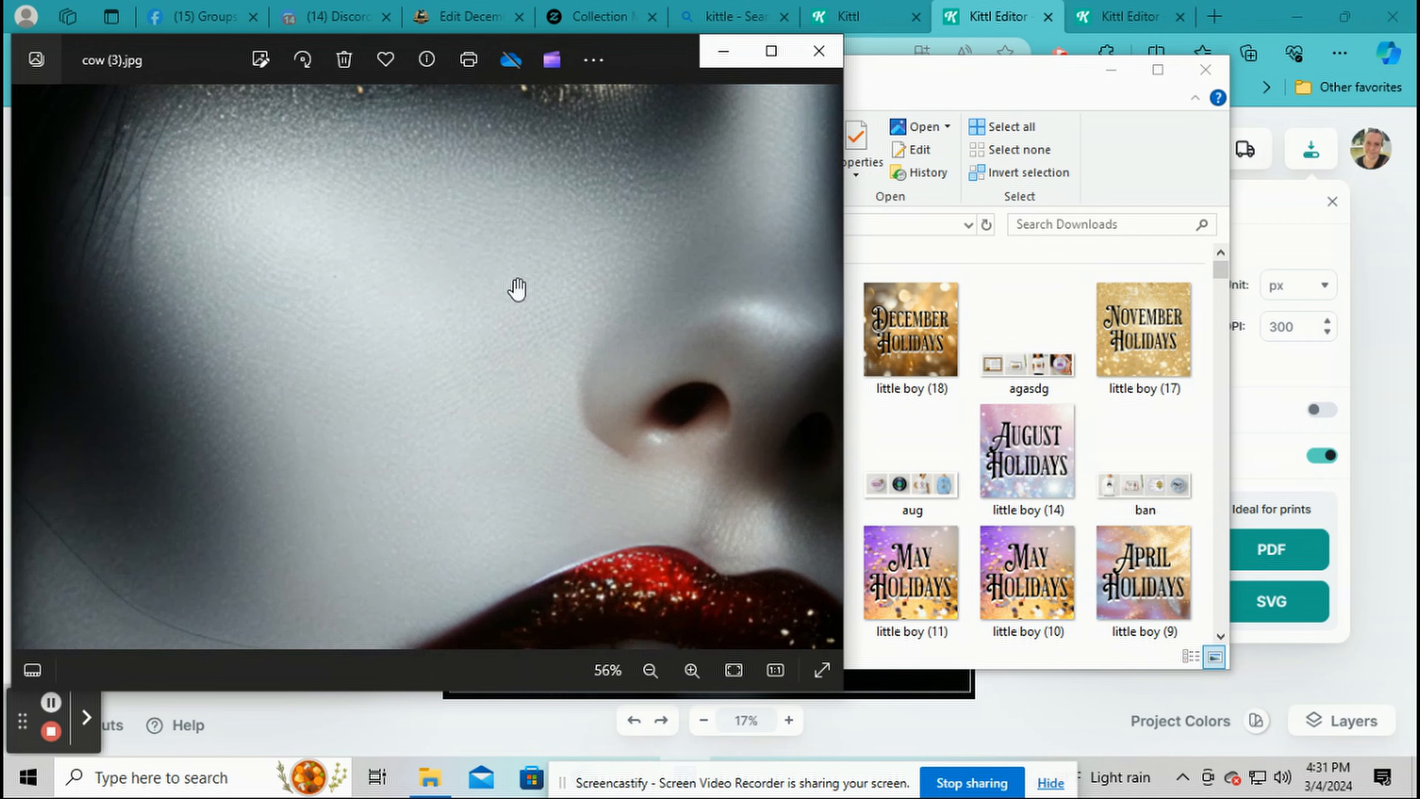
drag(516, 292, 530, 582)
drag(539, 319, 453, 260)
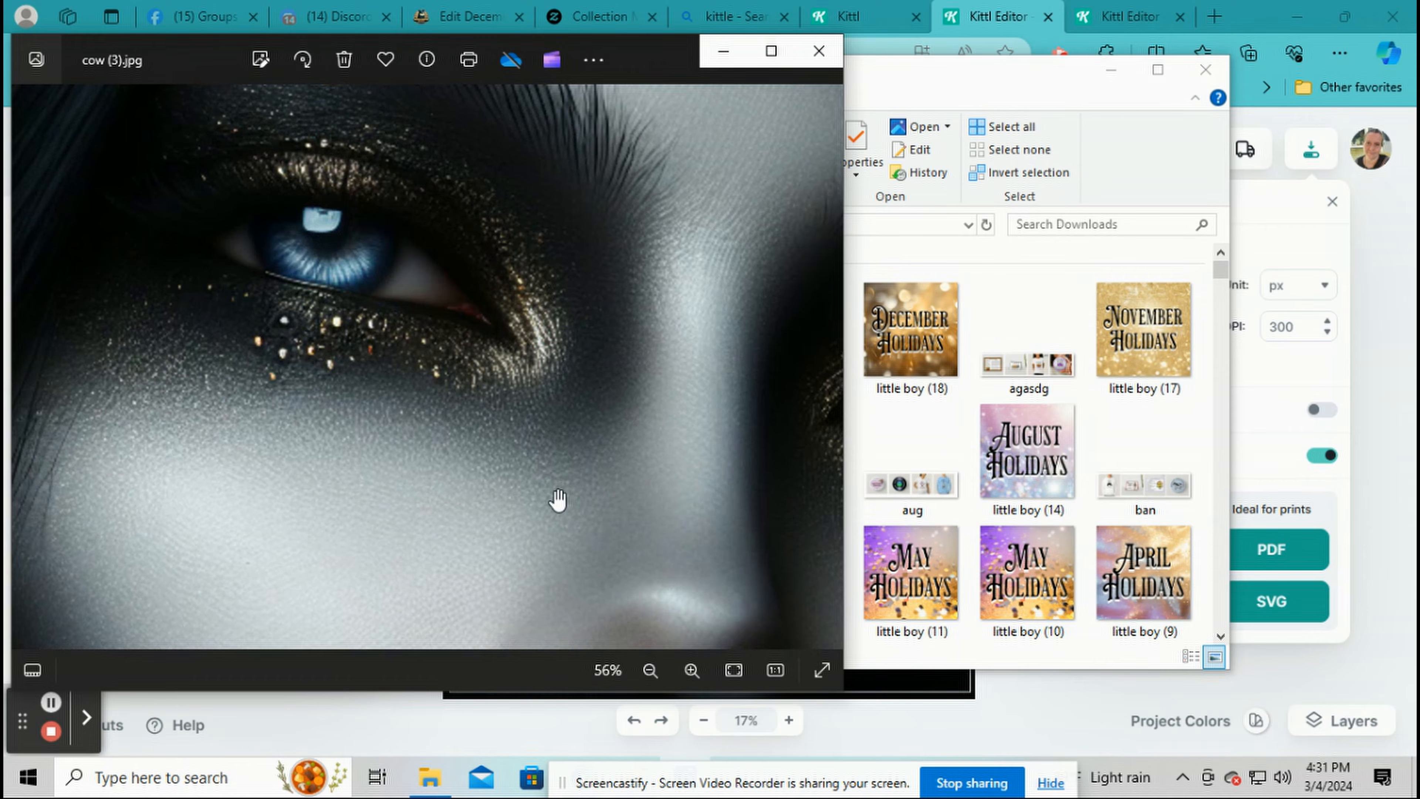
drag(558, 497, 518, 140)
drag(593, 359, 492, 228)
drag(495, 304, 469, 245)
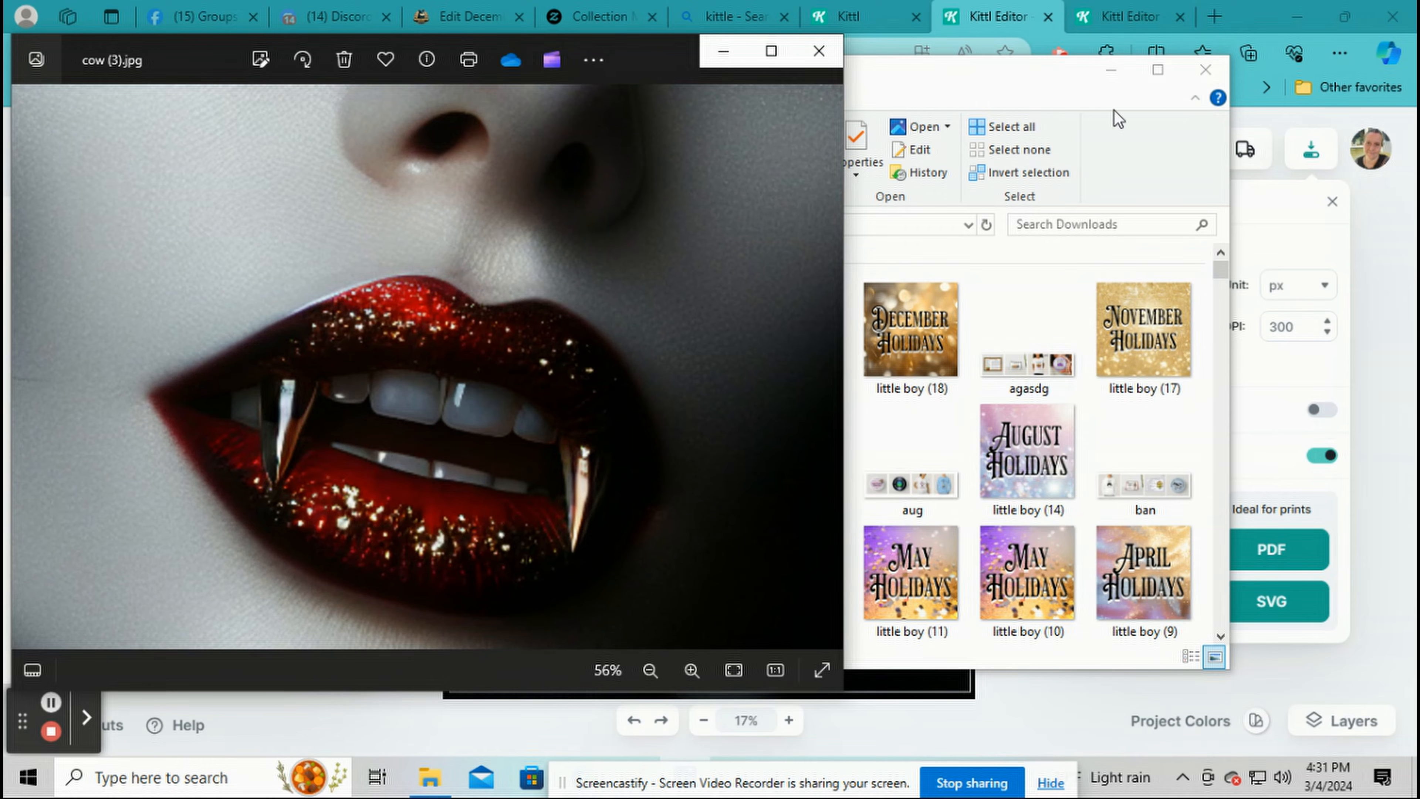
- Return to the Downloads folder and open the "upscaled" image in Photos
click(1020, 86)
click(442, 351)
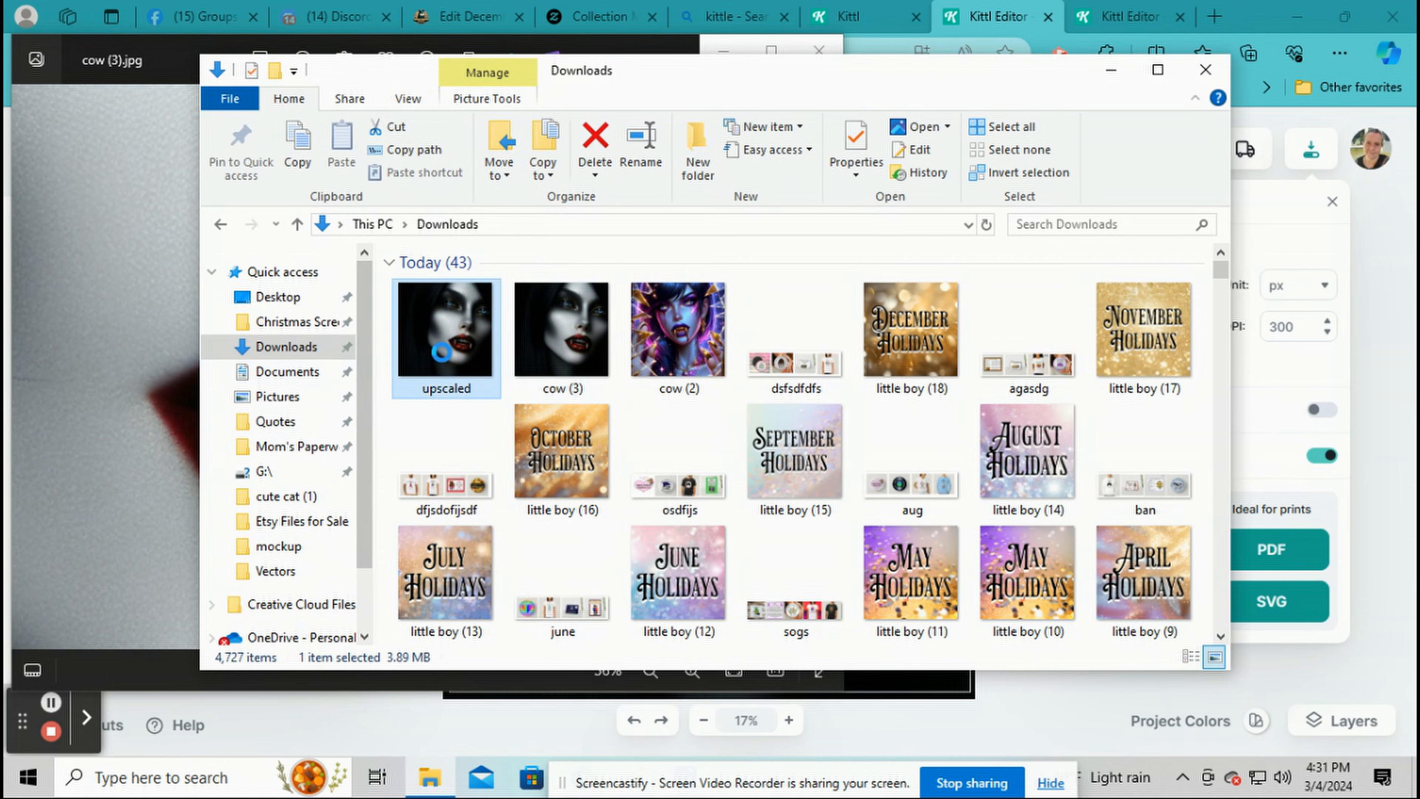
double_click(442, 351)
right_click(442, 356)
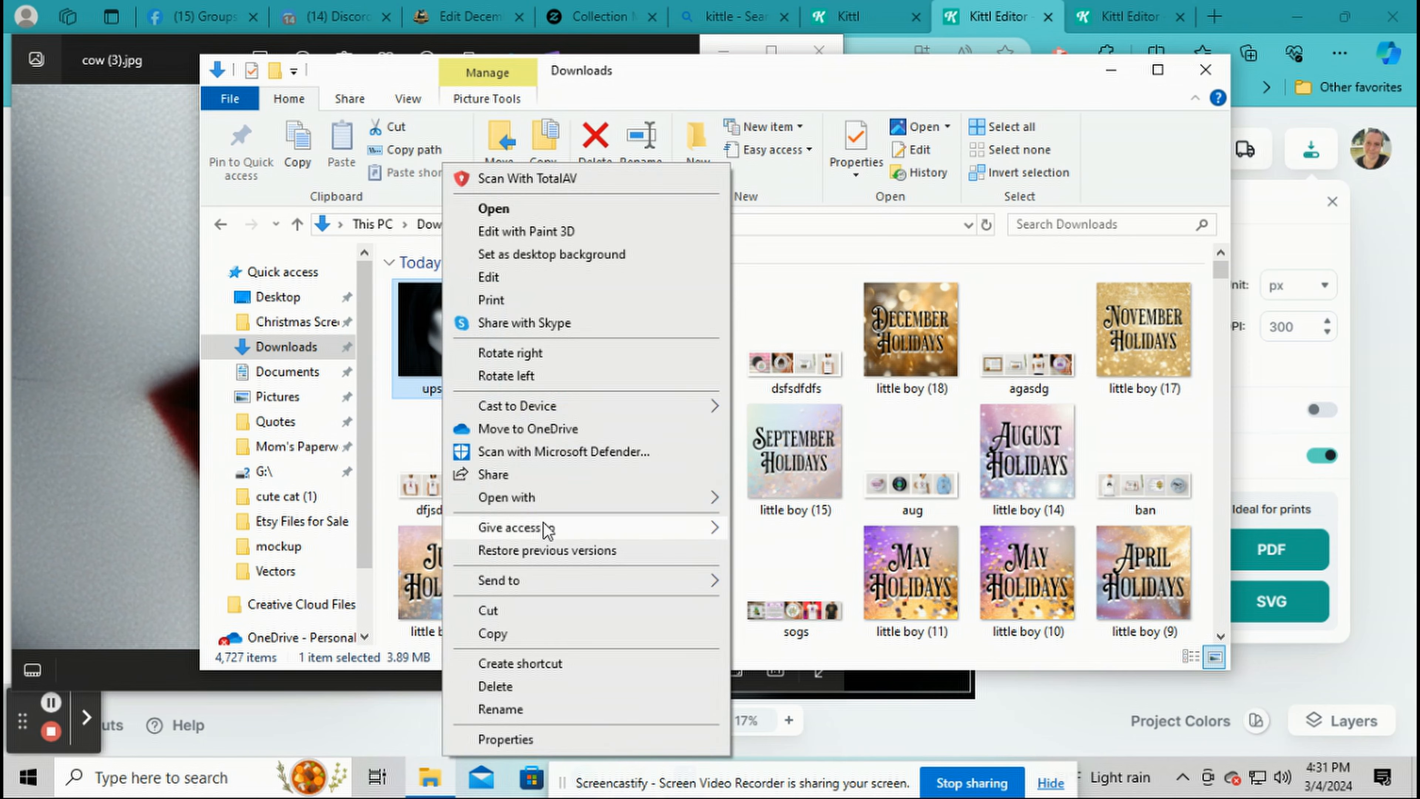
mouse_move(552, 504)
click(799, 569)
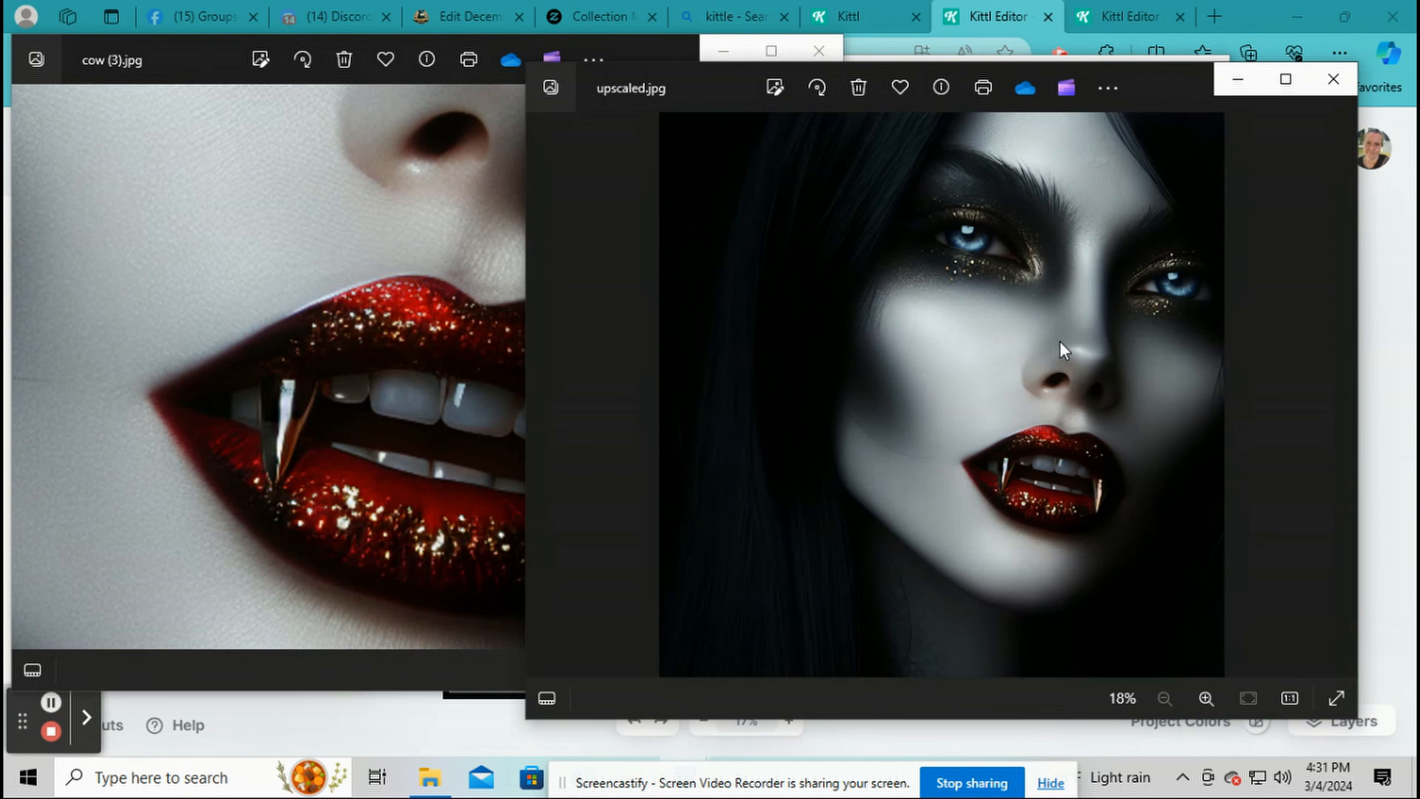
- Compare the lips, fangs and skin texture of upscaled.jpg and cow (3).jpg side by side at similar magnification
scroll(1069, 389, up, 3)
scroll(1036, 454, down, 3)
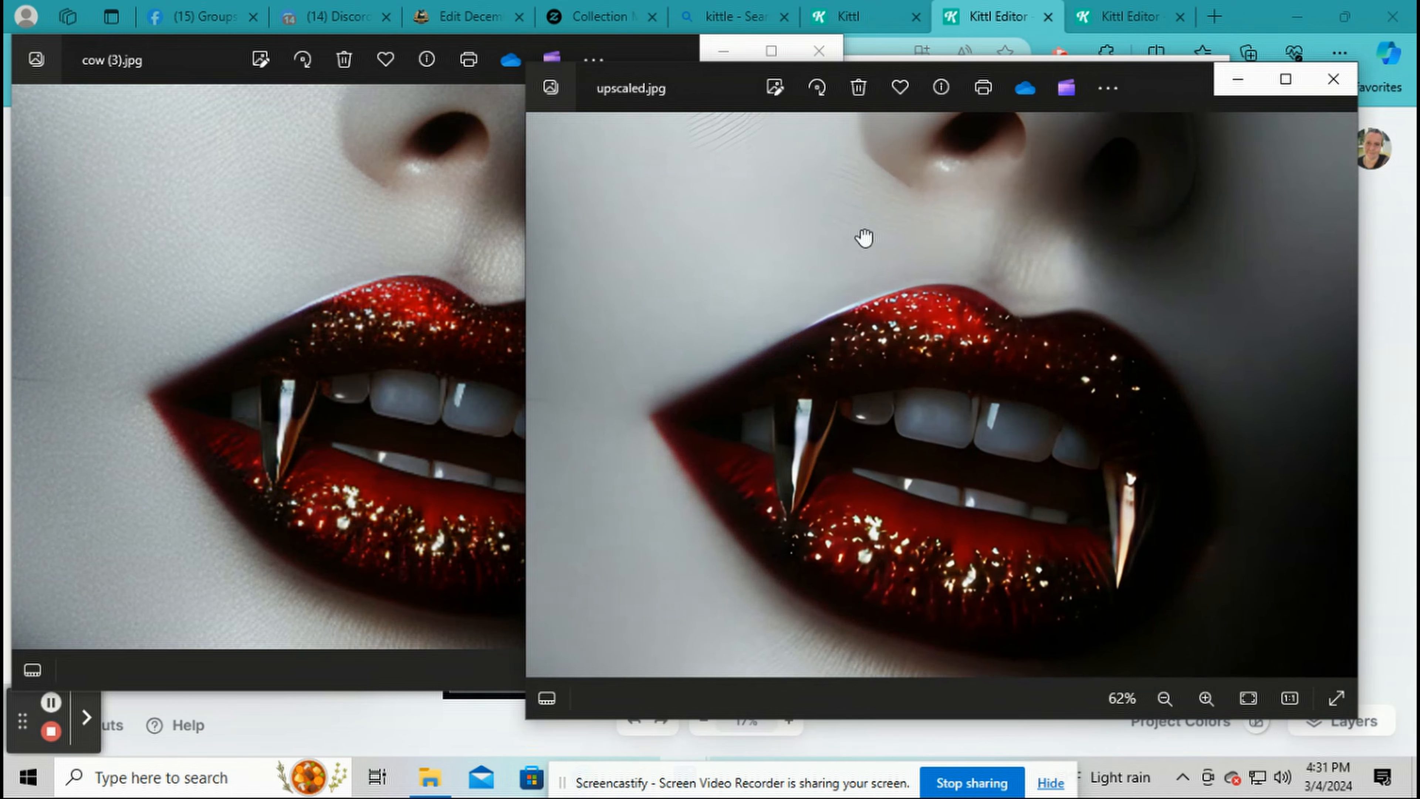
scroll(954, 364, down, 1)
scroll(953, 363, up, 2)
scroll(953, 363, down, 2)
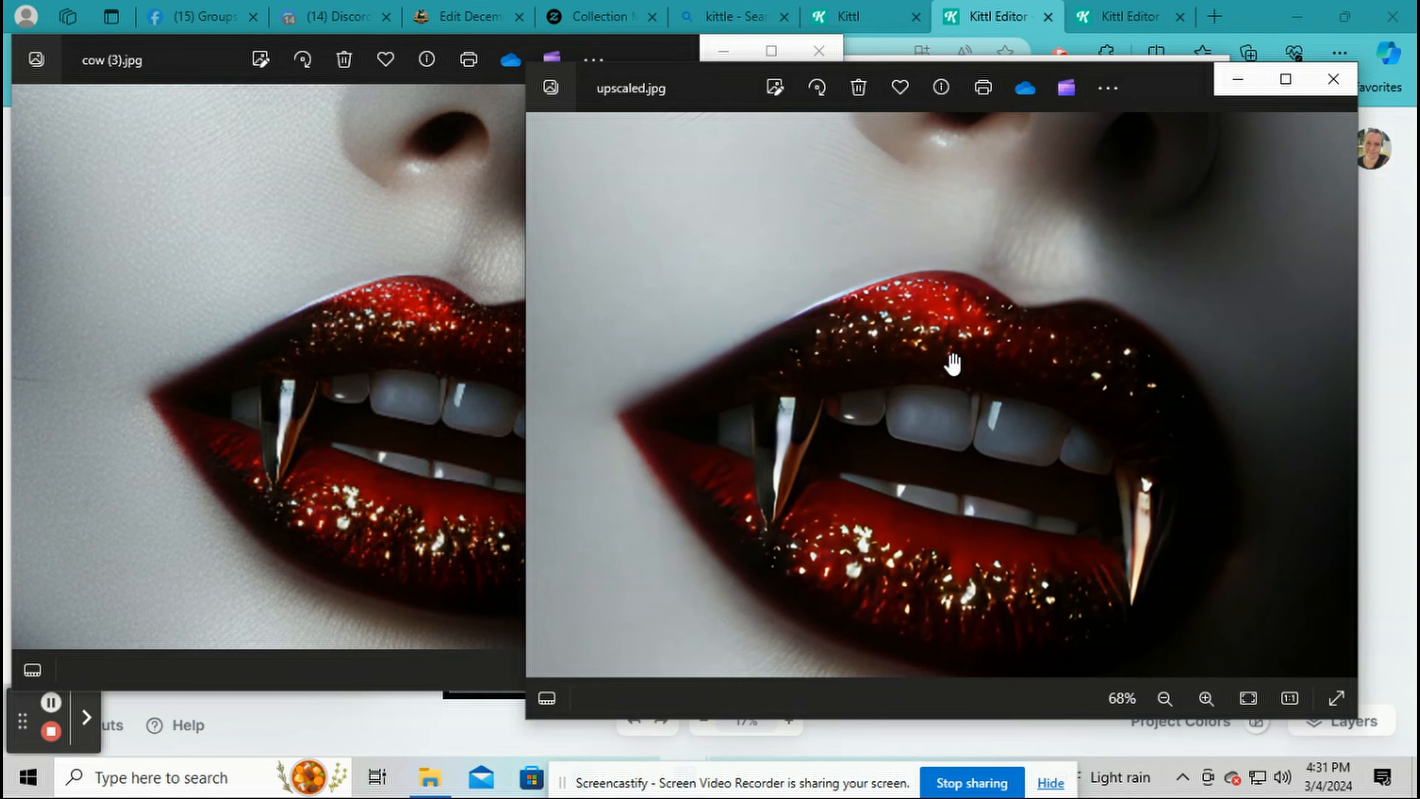
scroll(460, 435, up, 1)
scroll(459, 435, up, 3)
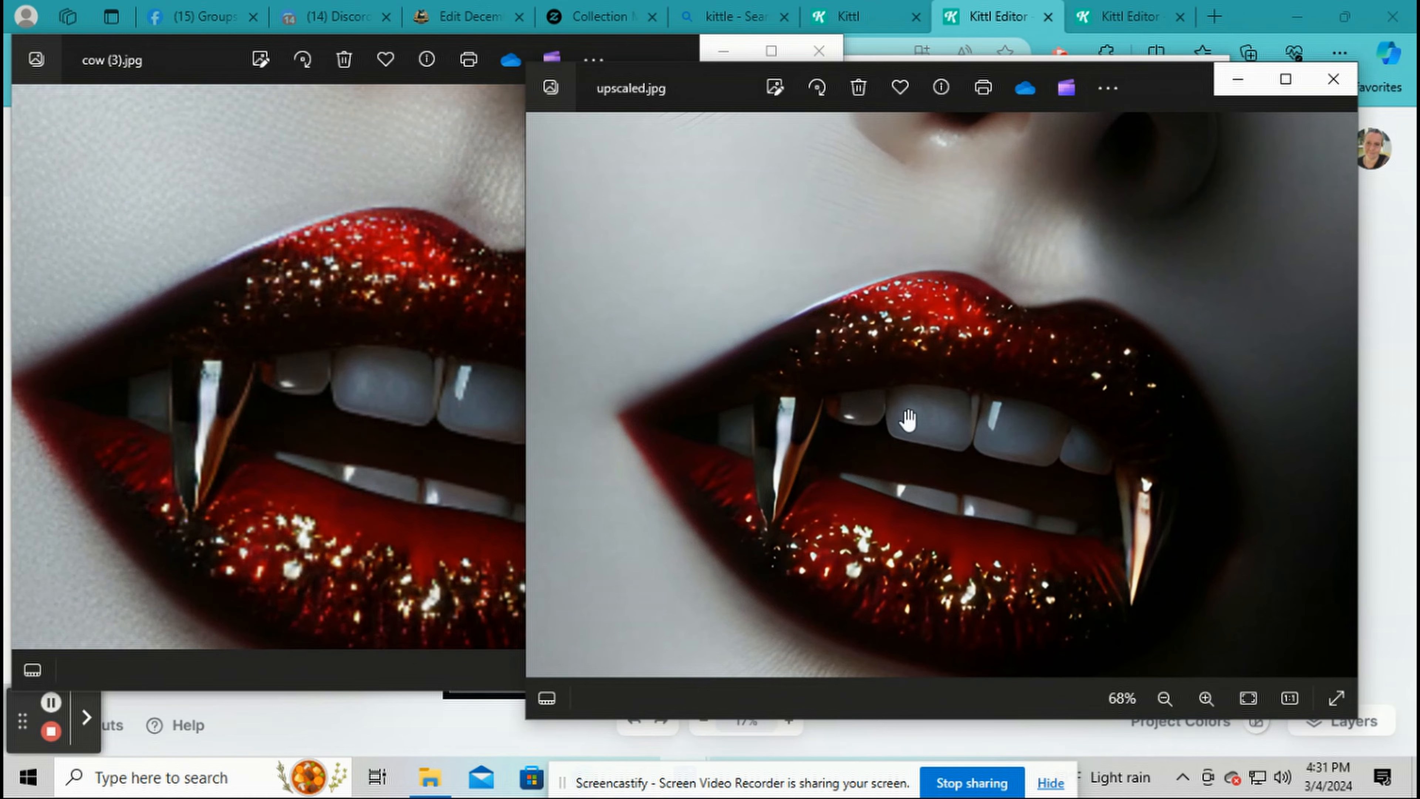
scroll(909, 413, up, 1)
scroll(909, 412, down, 3)
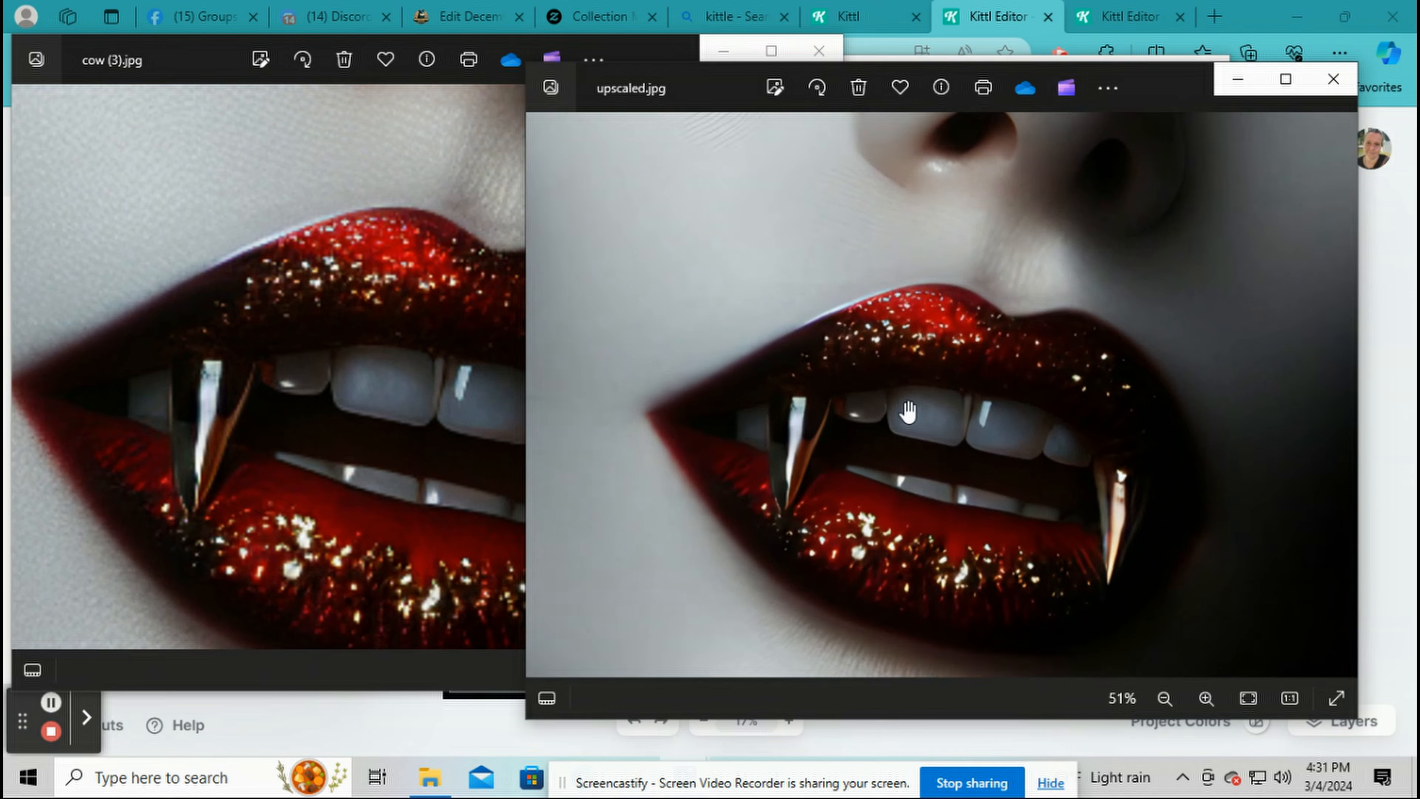
scroll(320, 320, down, 2)
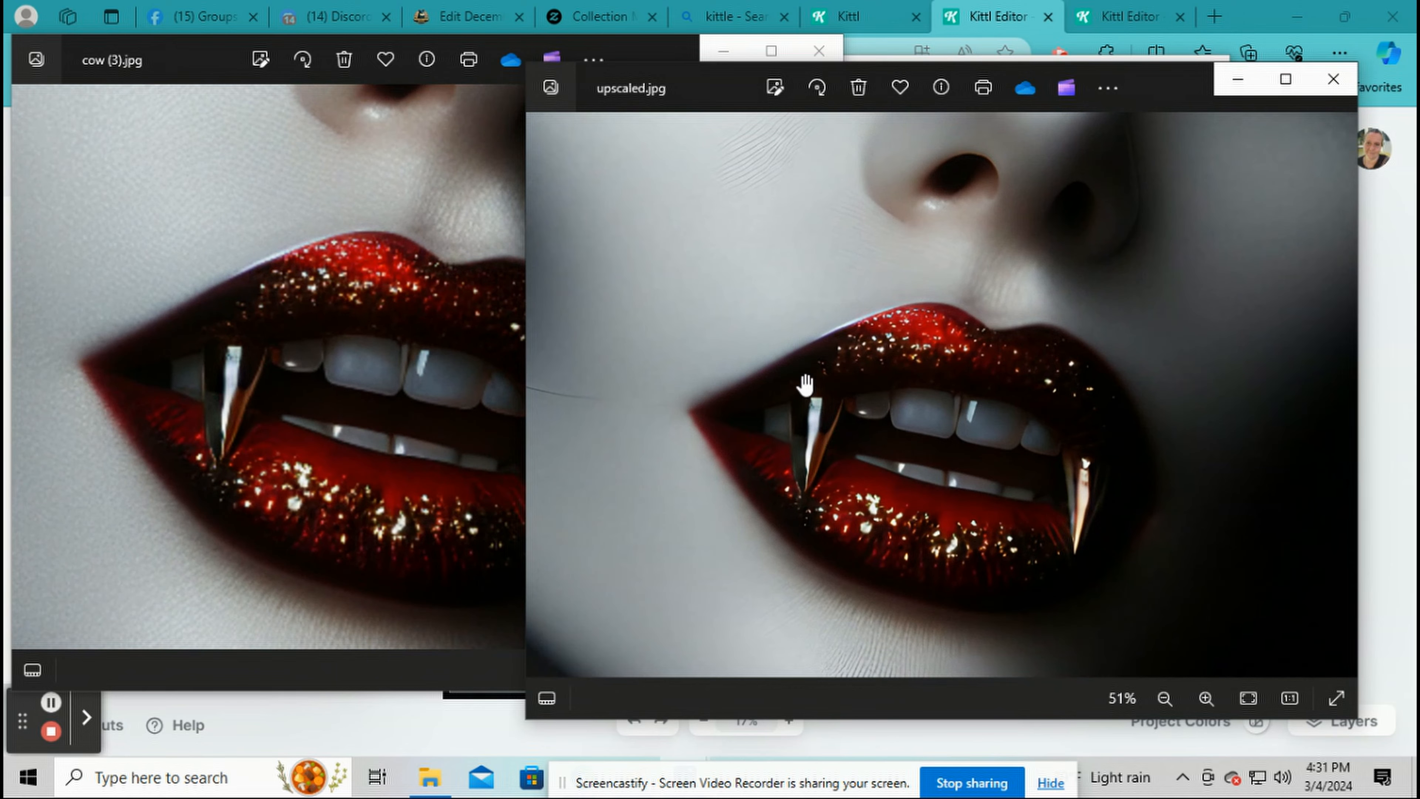
drag(865, 418, 830, 393)
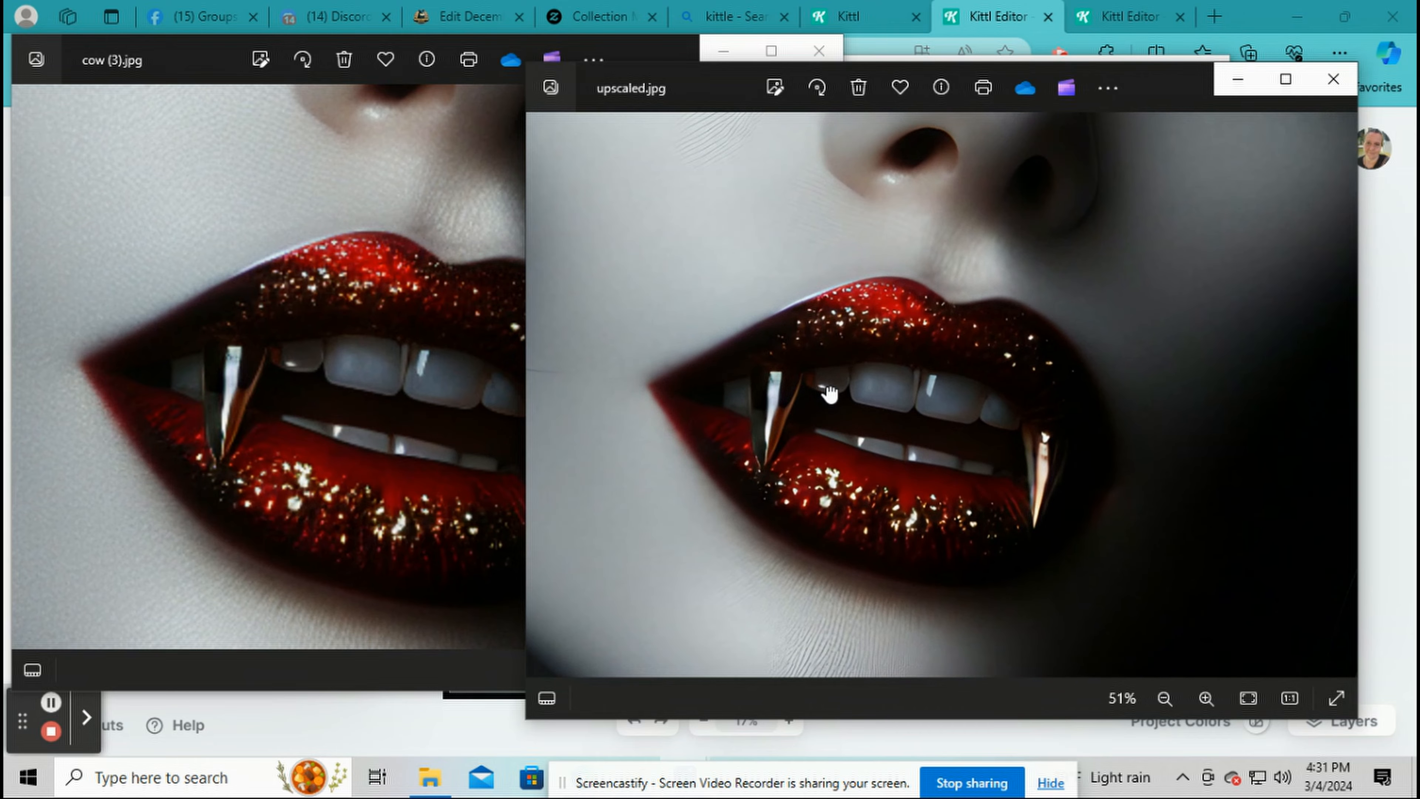
- Compare the teeth and the glitter on the upper lip in upscaled.jpg and cow (3).jpg at high magnification
scroll(830, 397, up, 3)
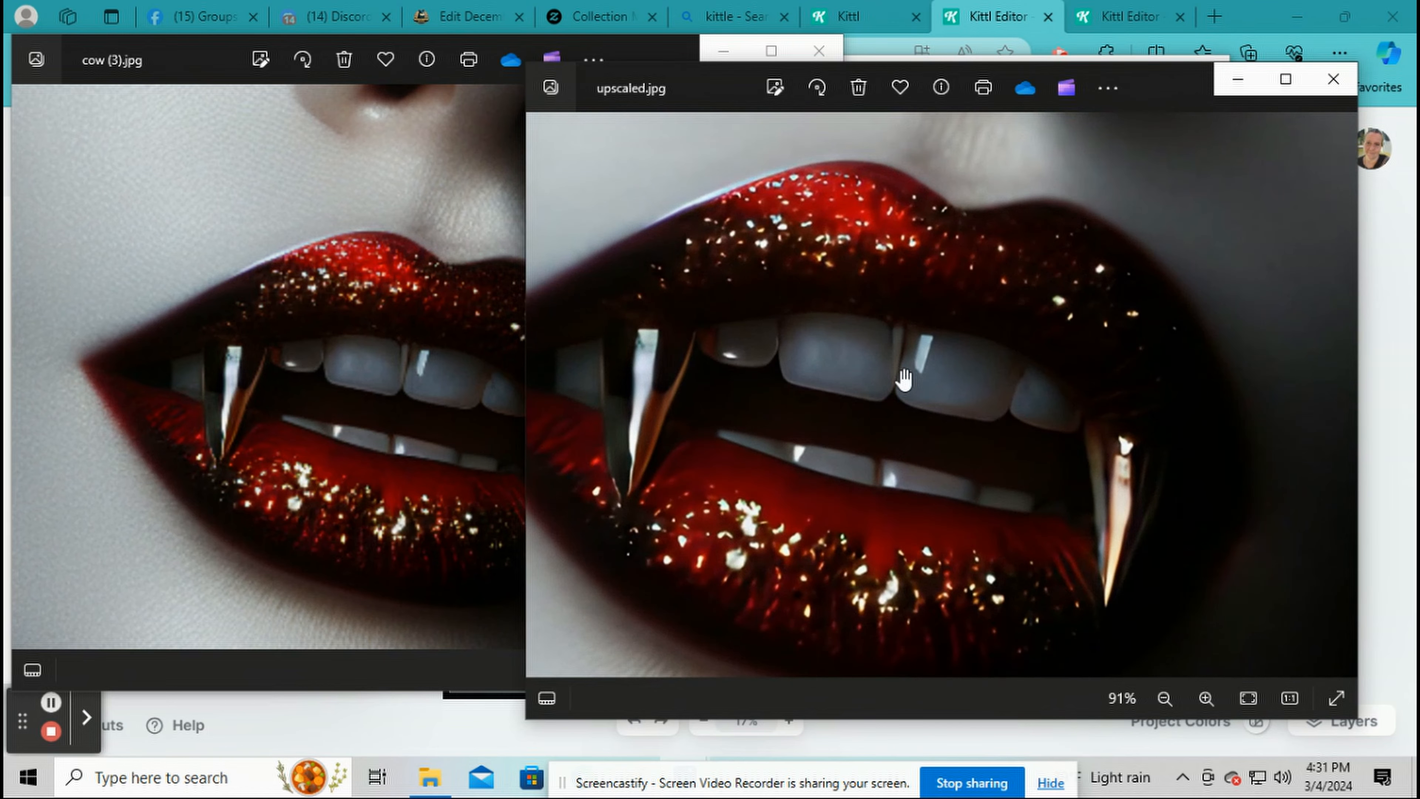
scroll(420, 413, up, 5)
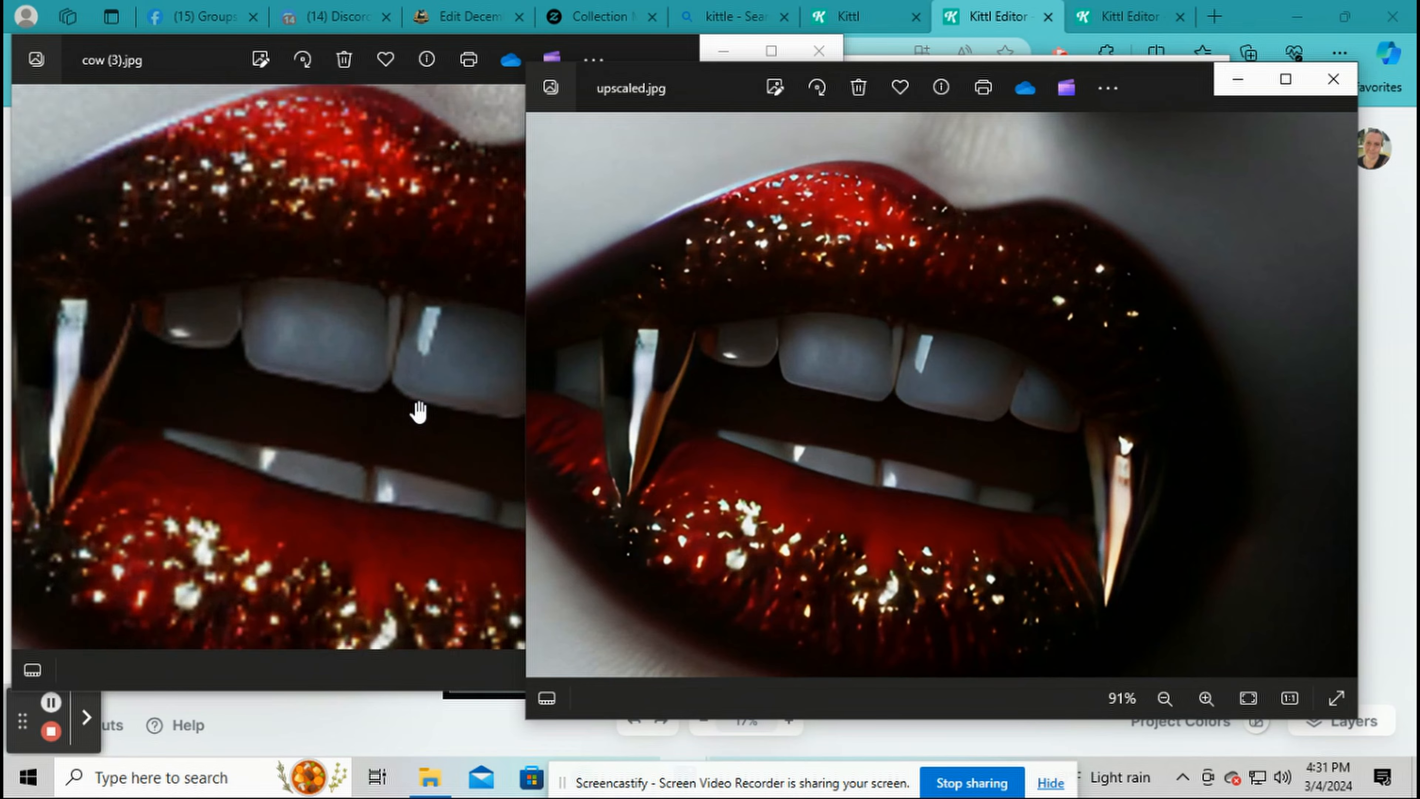
scroll(418, 412, up, 2)
scroll(1029, 453, up, 4)
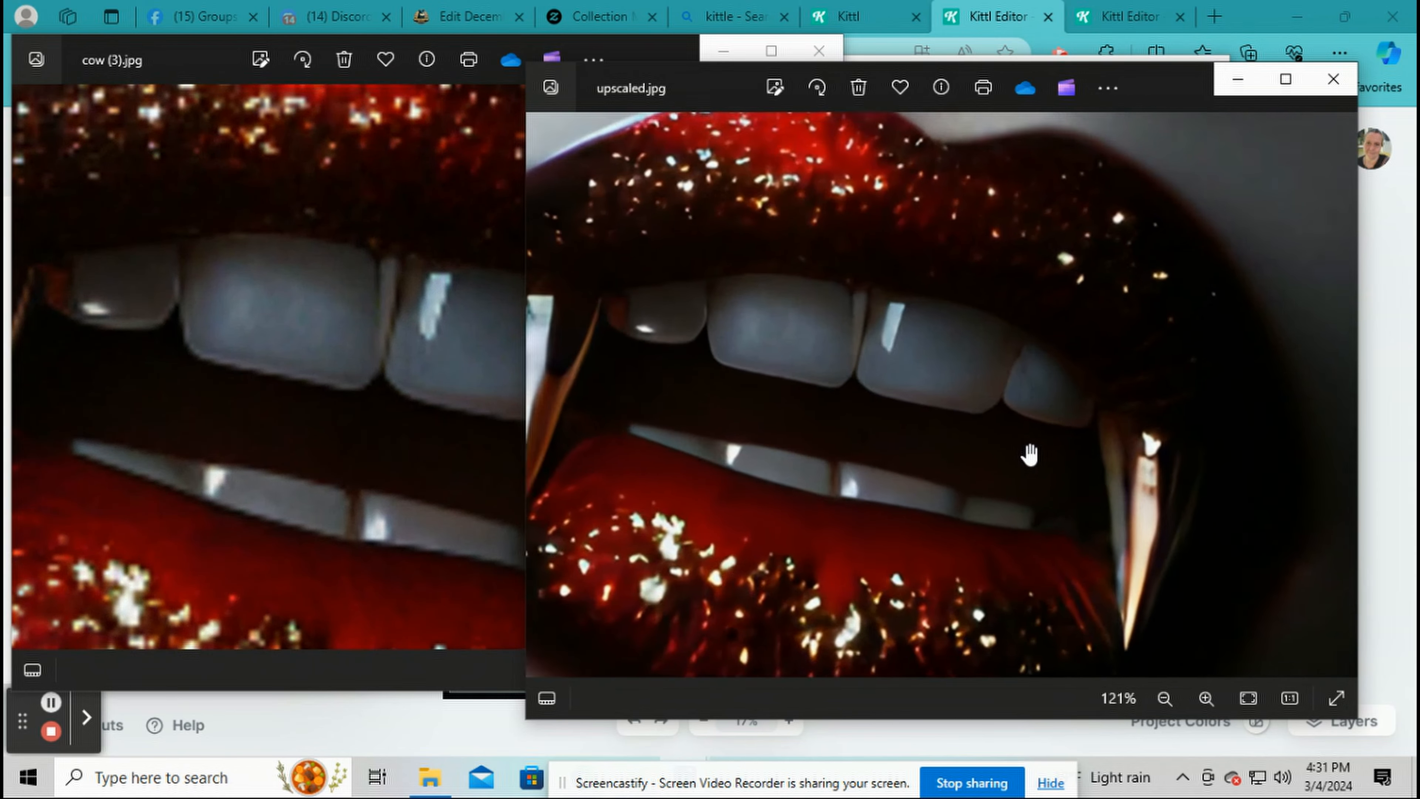
drag(873, 392, 846, 453)
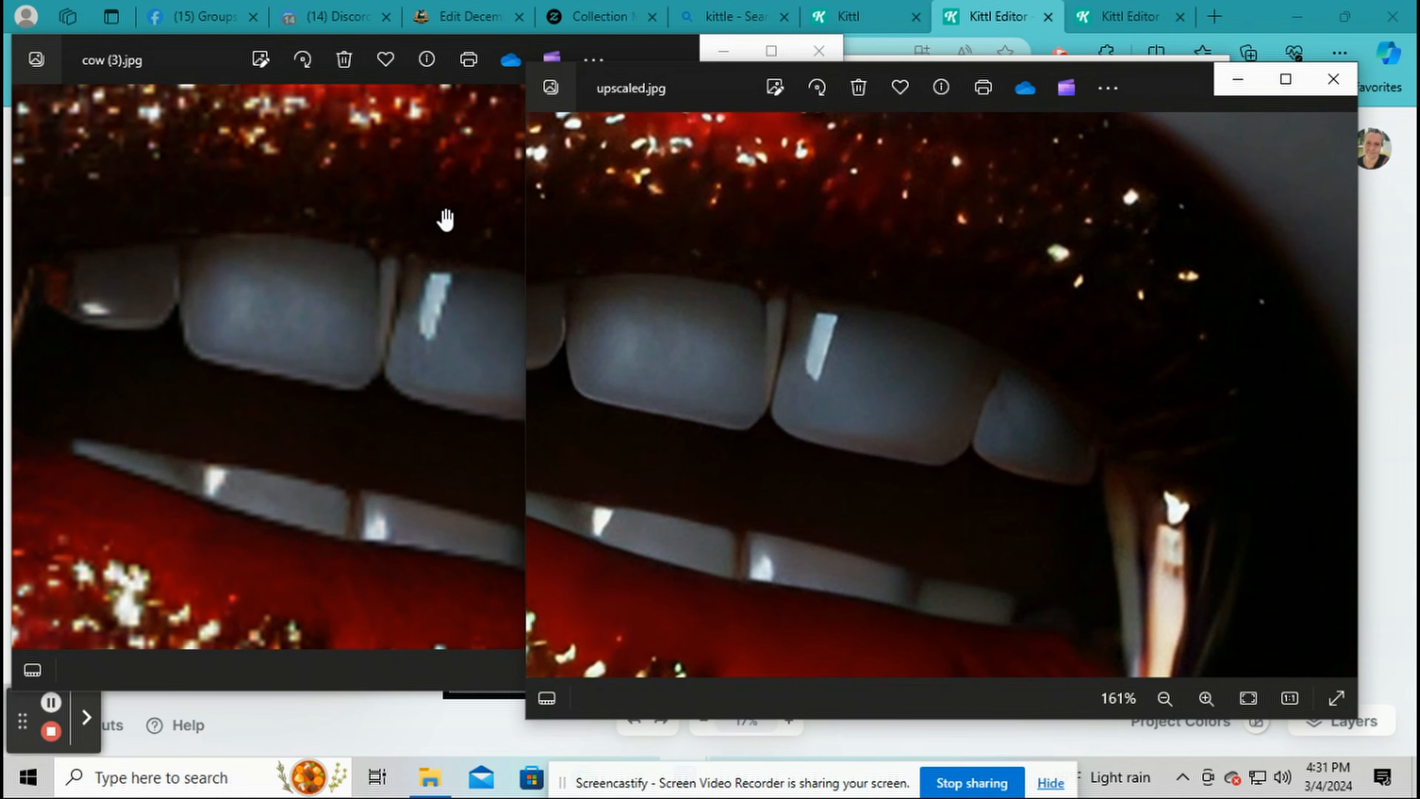
drag(393, 181, 394, 336)
drag(948, 224, 1099, 406)
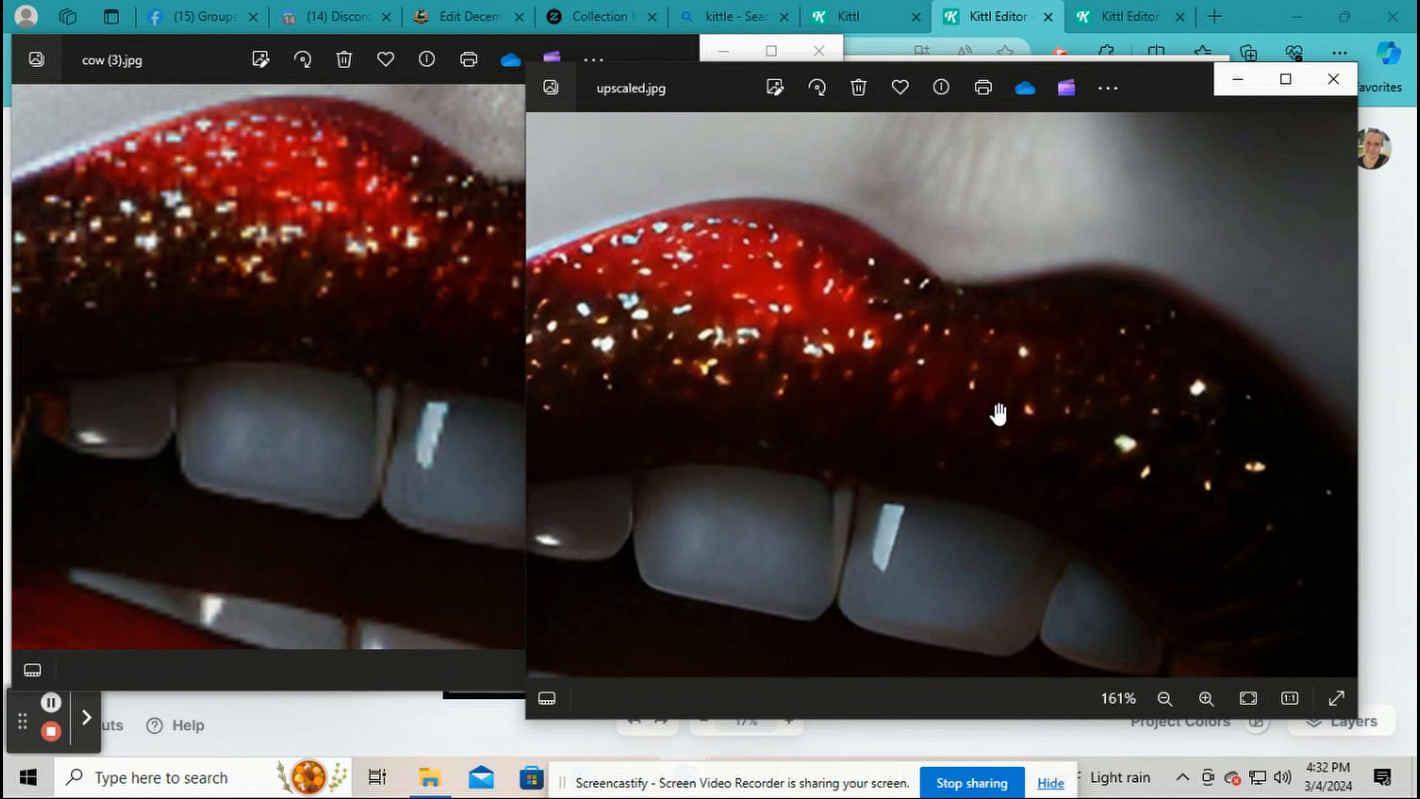
- Compare the blue iris, eyelid glitter and gold dots under the same eye in both images at 121% magnification
scroll(995, 411, down, 5)
scroll(987, 401, down, 4)
drag(951, 248, 864, 596)
scroll(871, 453, up, 3)
scroll(828, 380, up, 1)
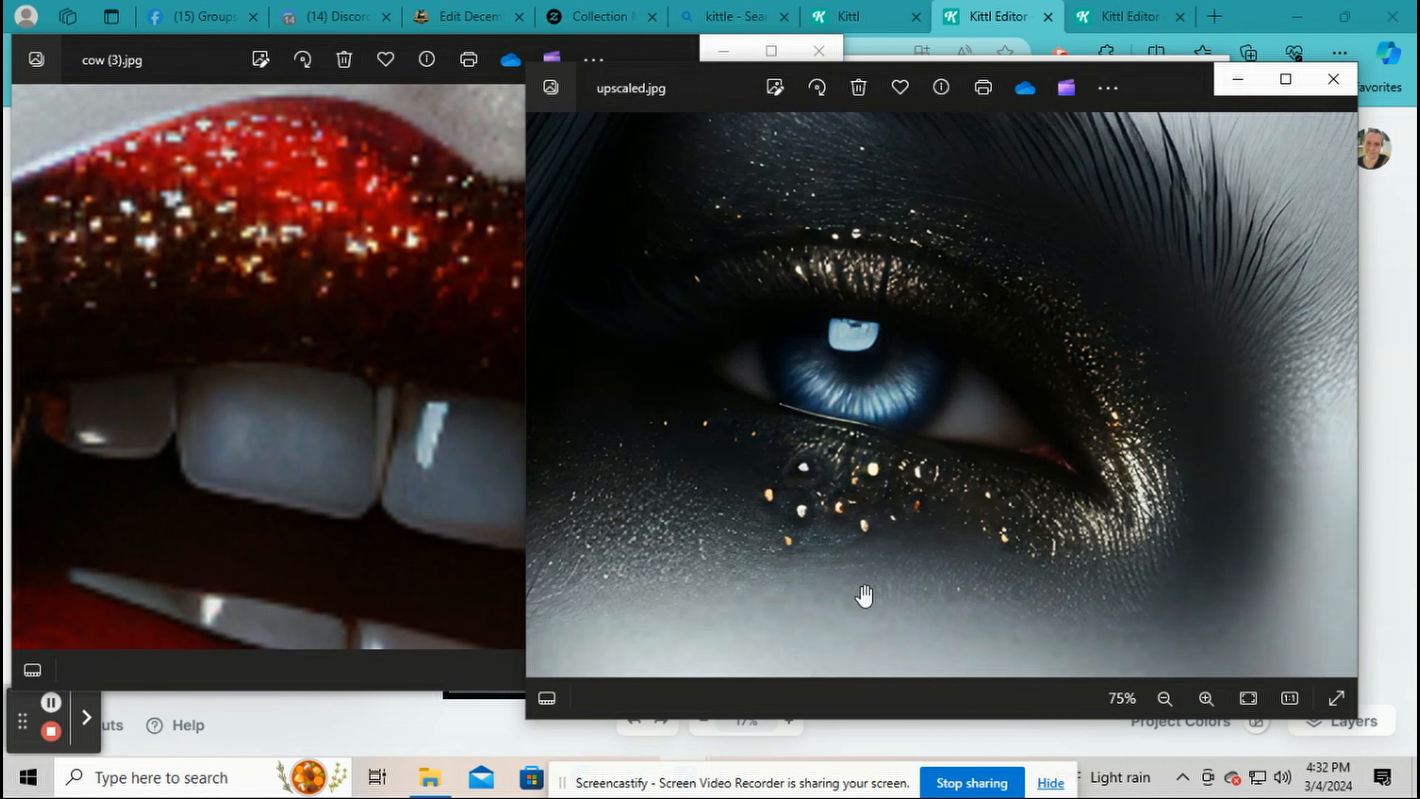
drag(113, 217, 175, 558)
drag(314, 209, 301, 412)
drag(328, 241, 383, 609)
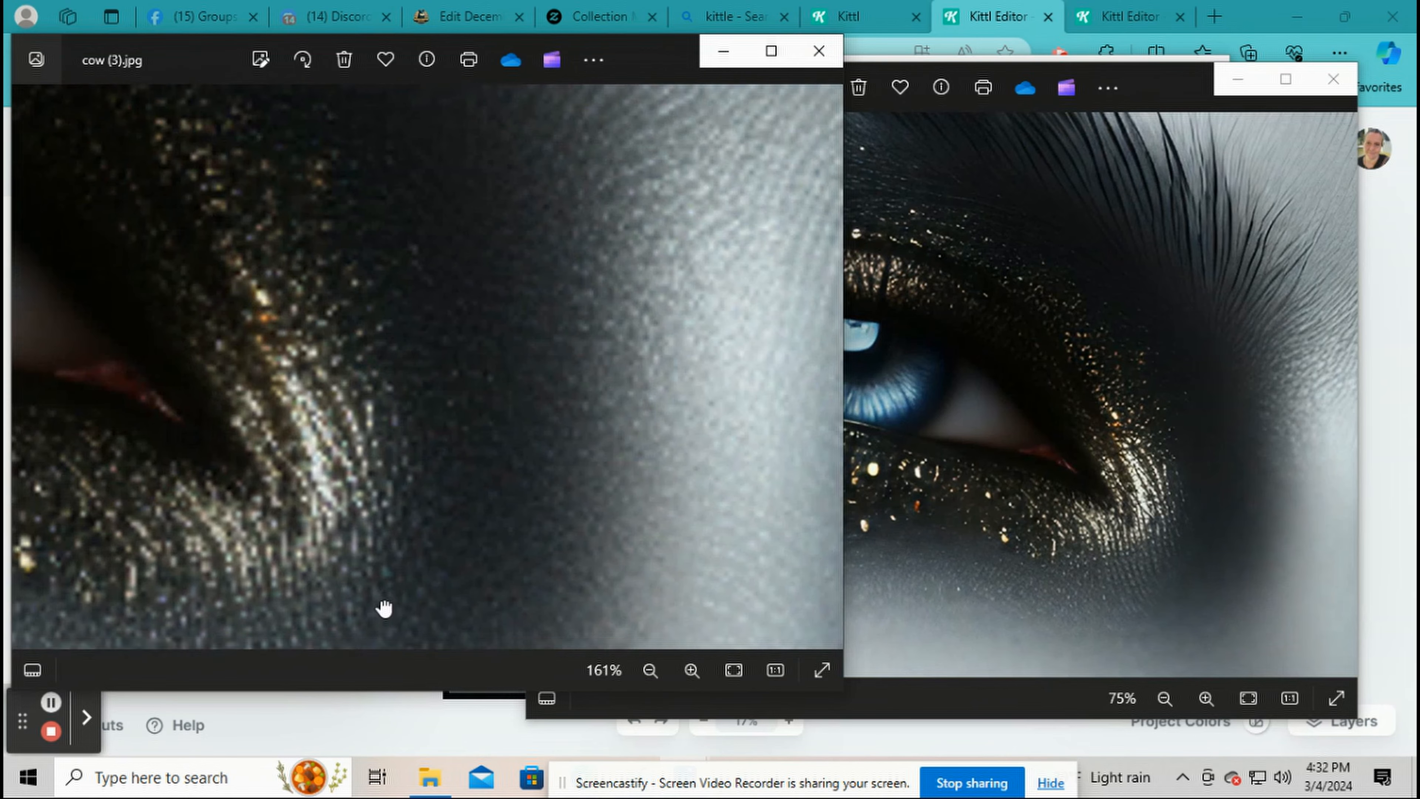
drag(282, 270, 654, 285)
drag(406, 241, 539, 308)
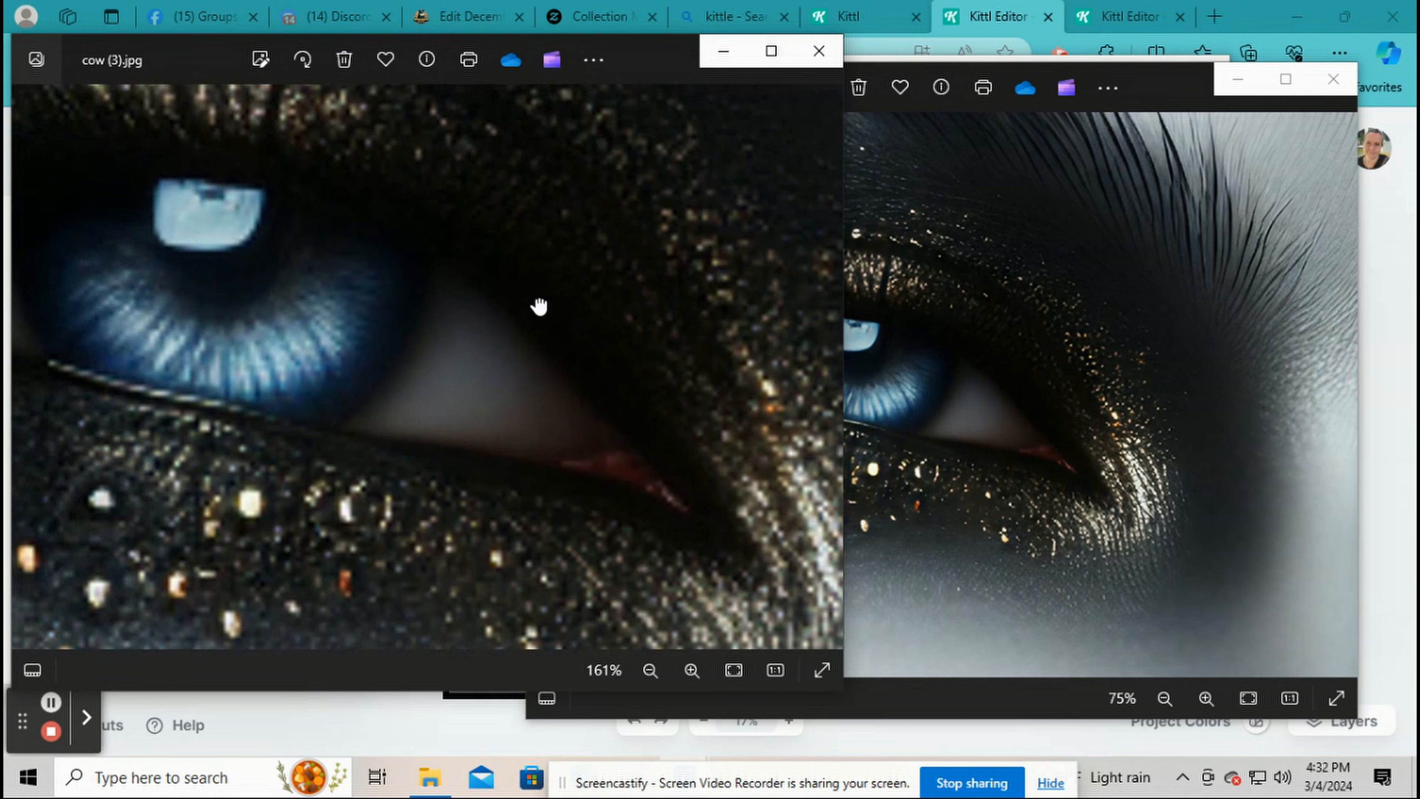
scroll(523, 295, down, 2)
drag(346, 299, 396, 317)
scroll(945, 349, up, 4)
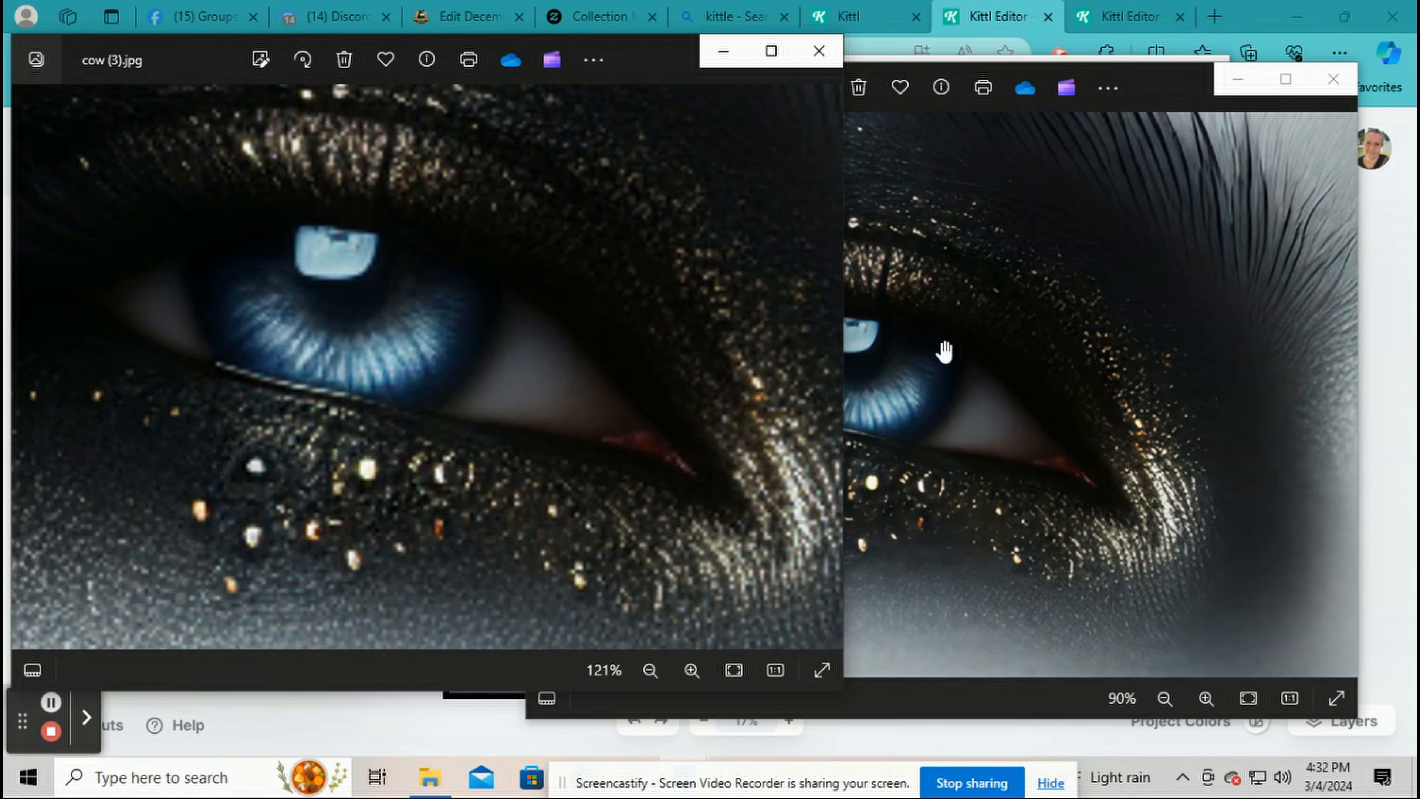
scroll(1032, 358, down, 1)
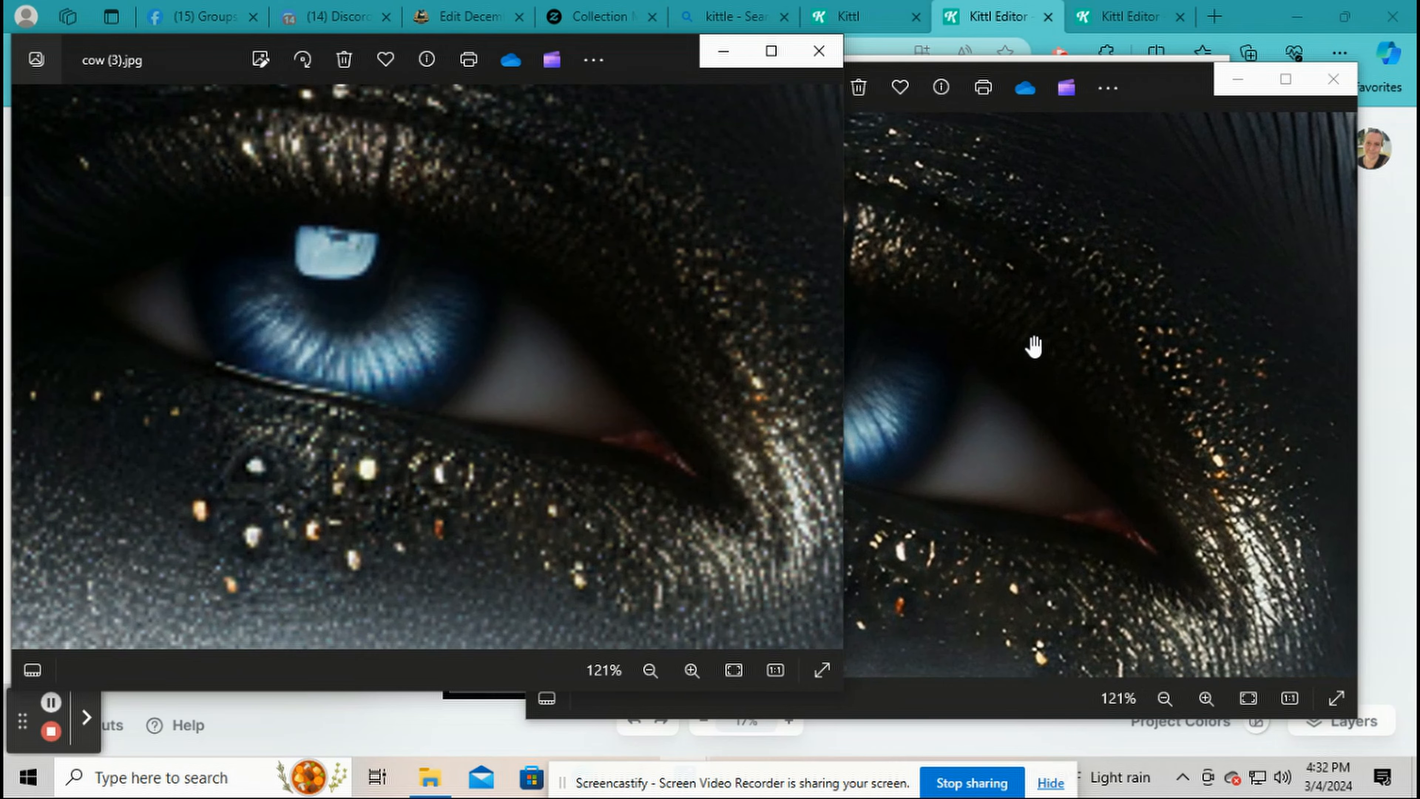
drag(1043, 349, 1132, 336)
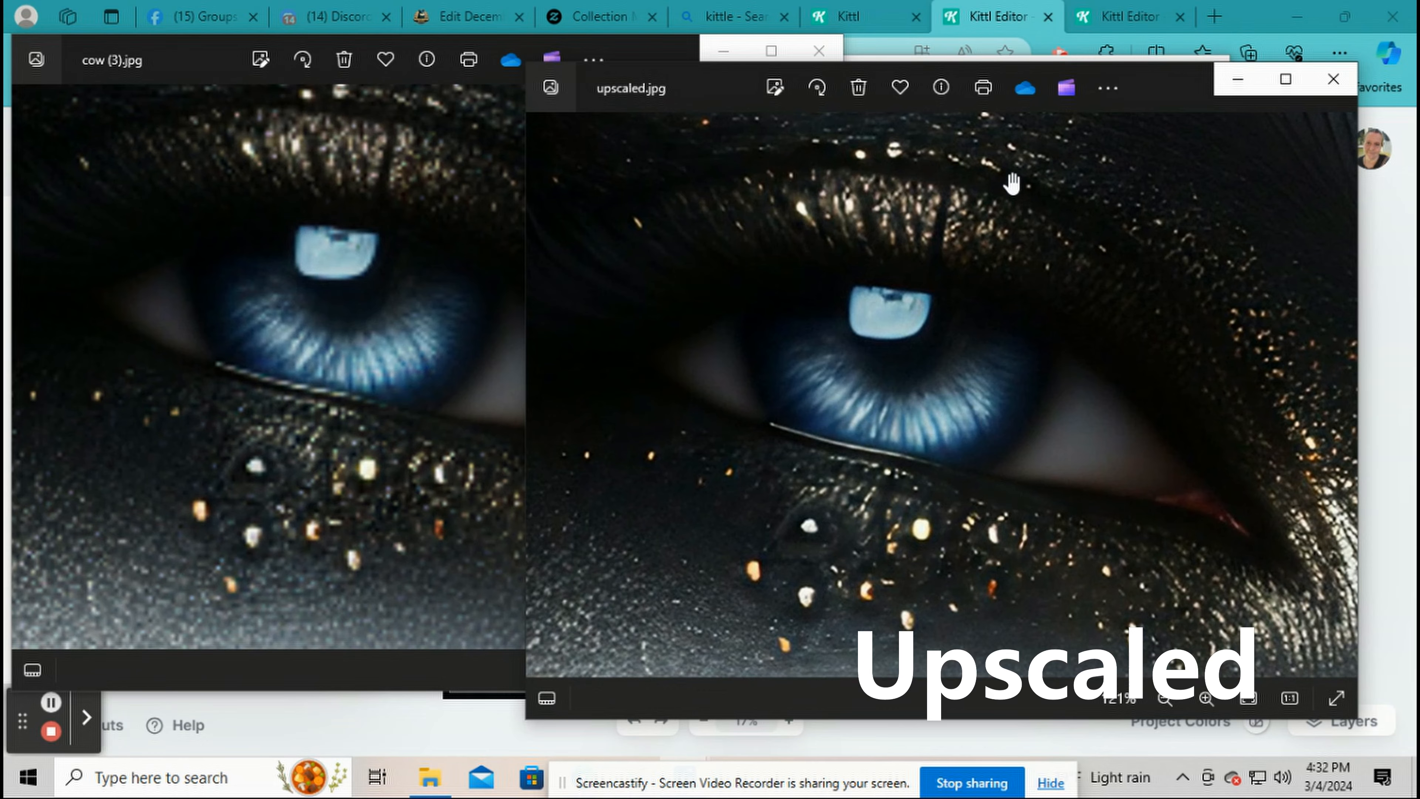
- Compare the skin texture of the cheek, nose and under-eye area in cow (3).jpg and upscaled.jpg up close
scroll(1001, 445, down, 6)
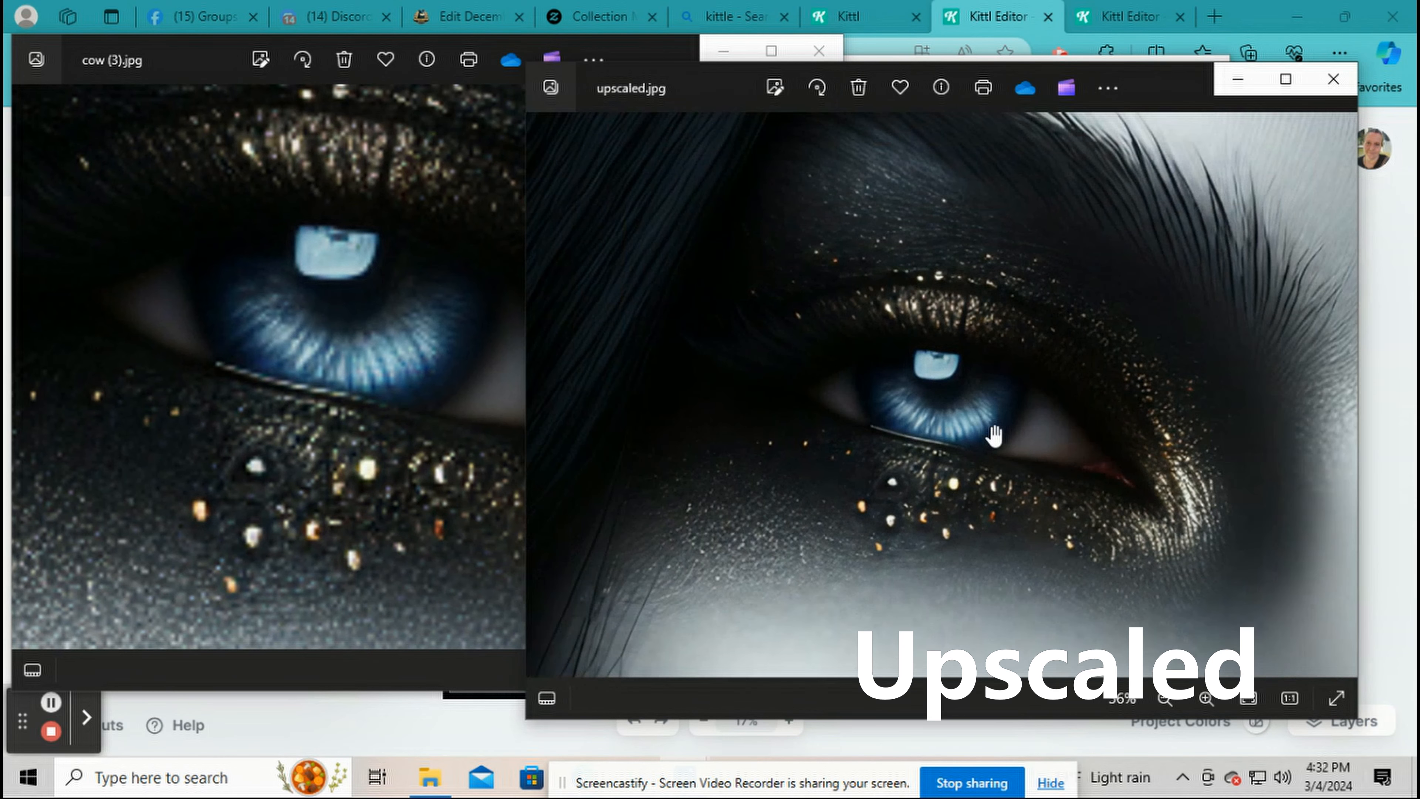
scroll(959, 454, down, 1)
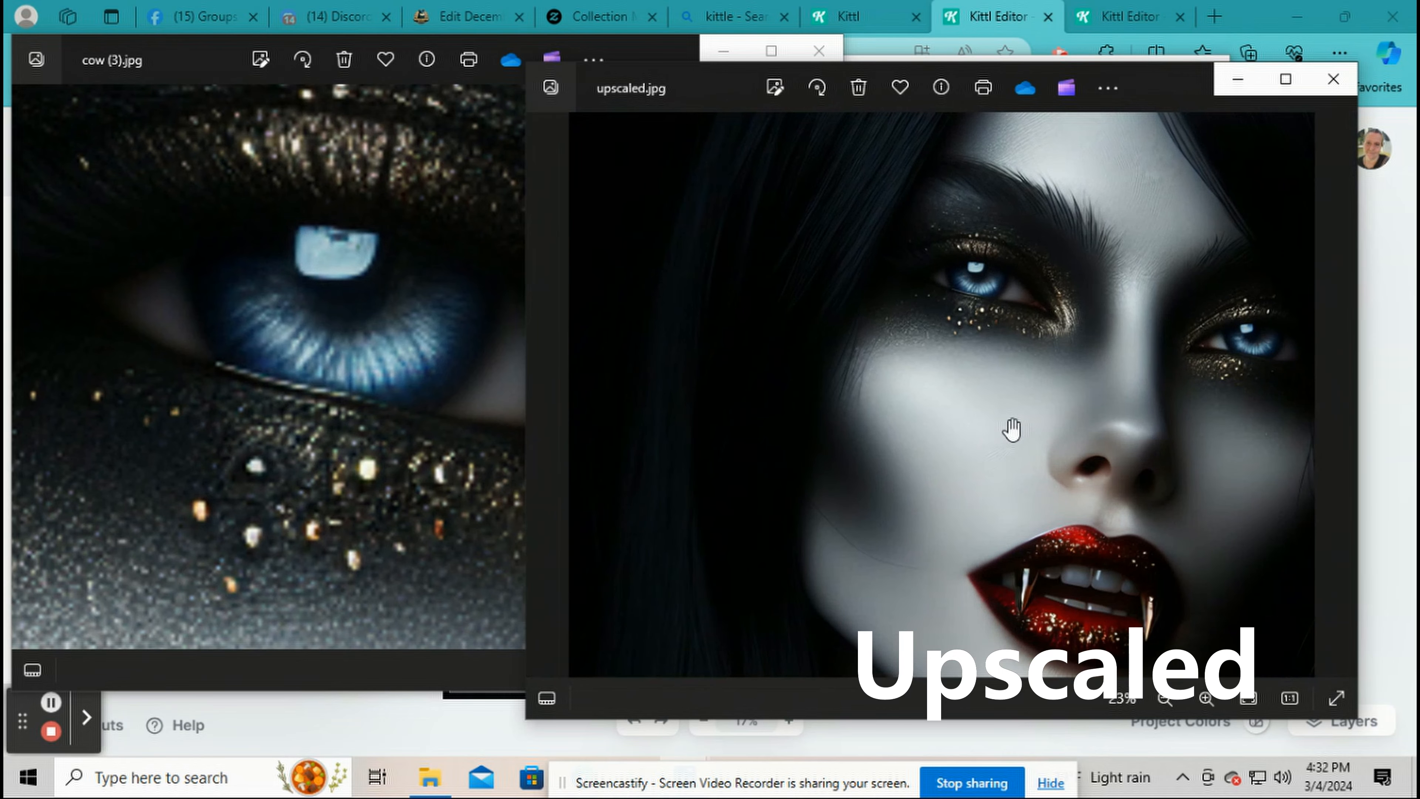
scroll(377, 353, down, 4)
scroll(374, 347, down, 1)
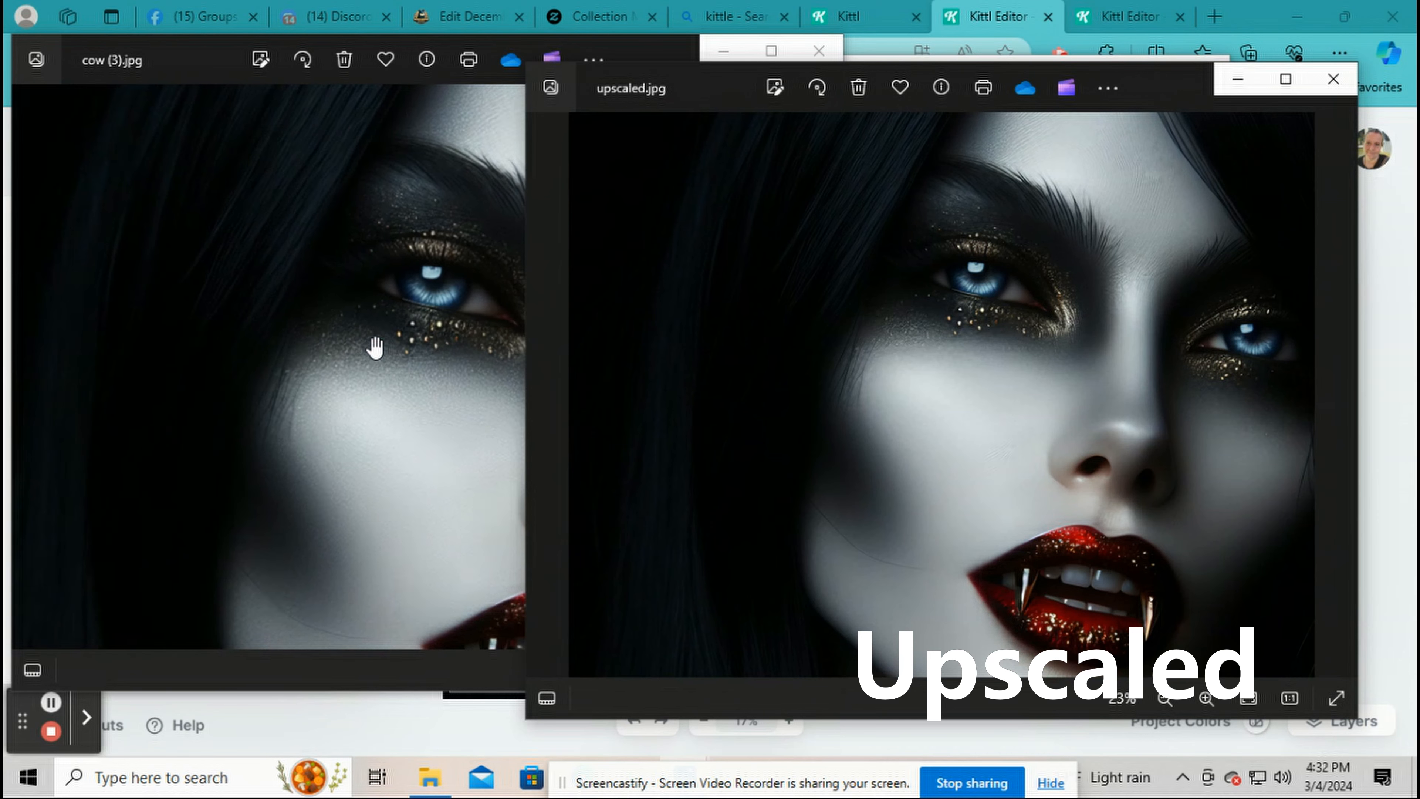
scroll(374, 433, up, 2)
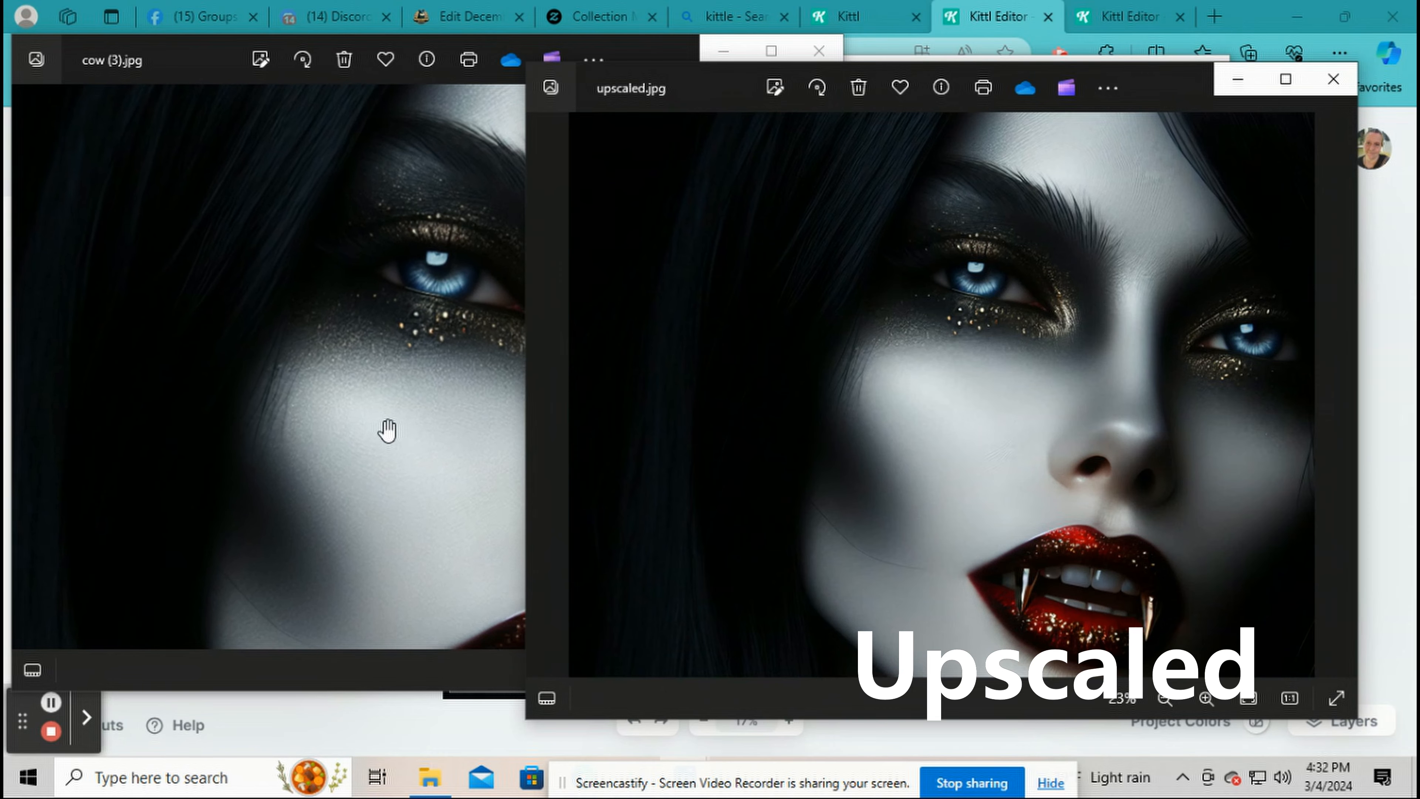
drag(419, 441, 263, 428)
scroll(310, 439, up, 3)
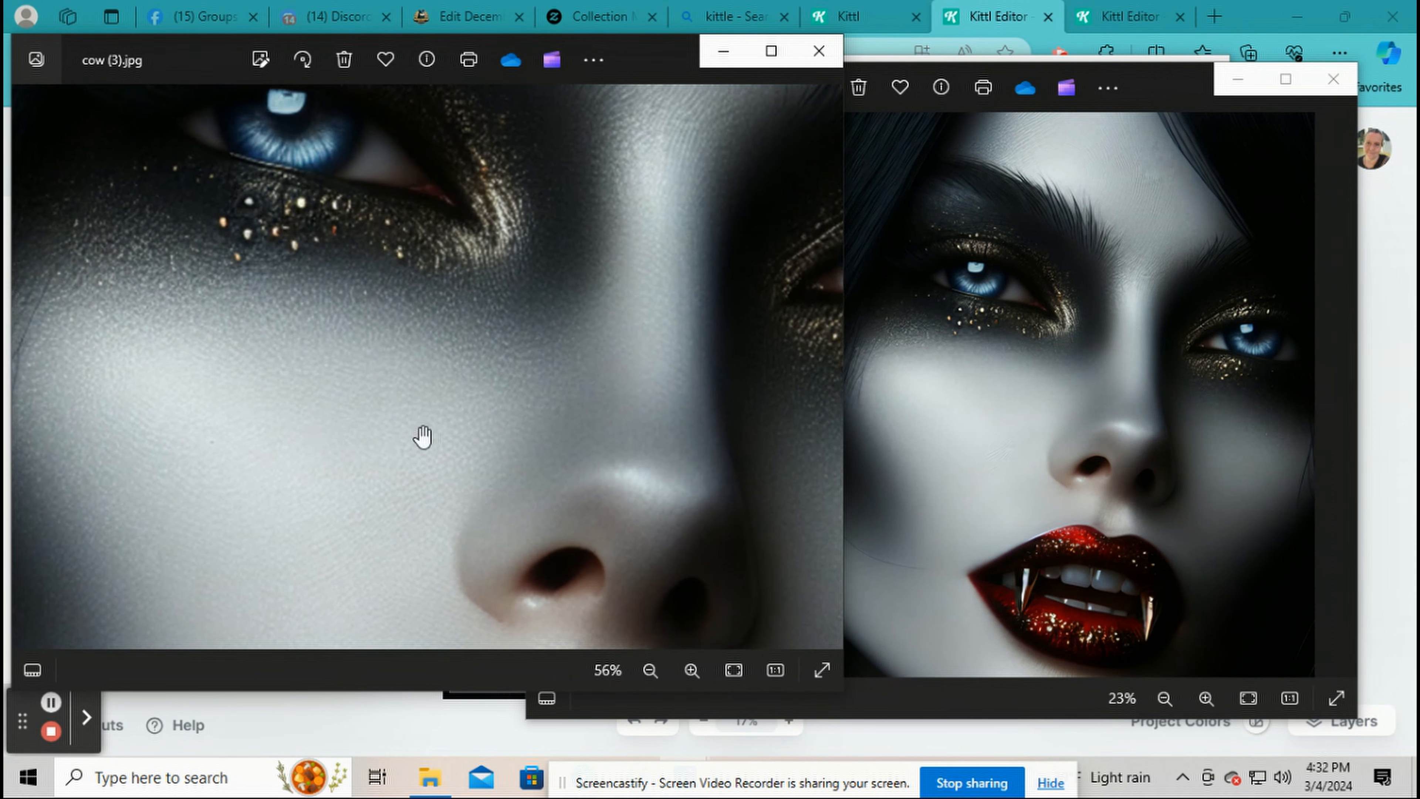
scroll(1140, 404, up, 2)
scroll(1143, 403, up, 3)
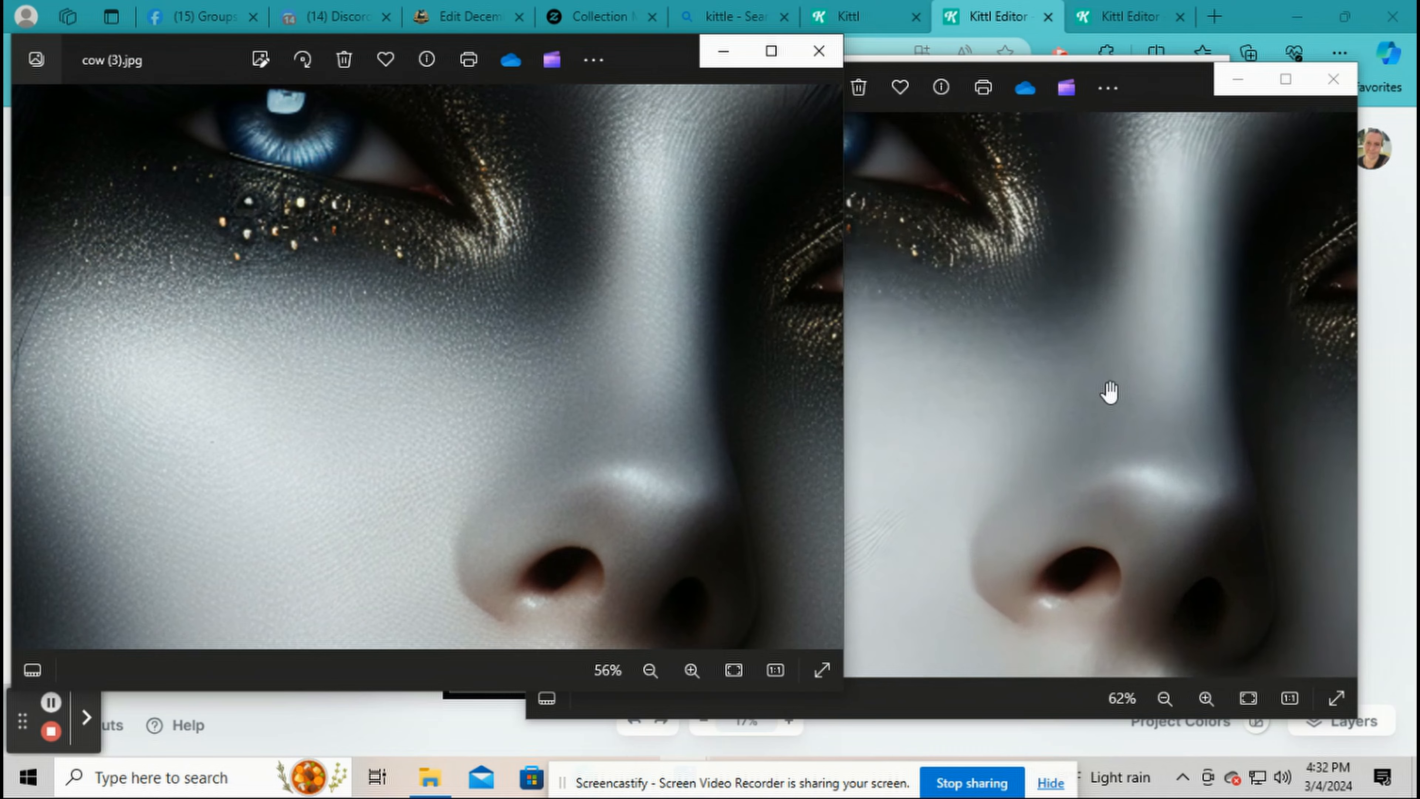
drag(1078, 444, 1197, 507)
scroll(1016, 454, up, 1)
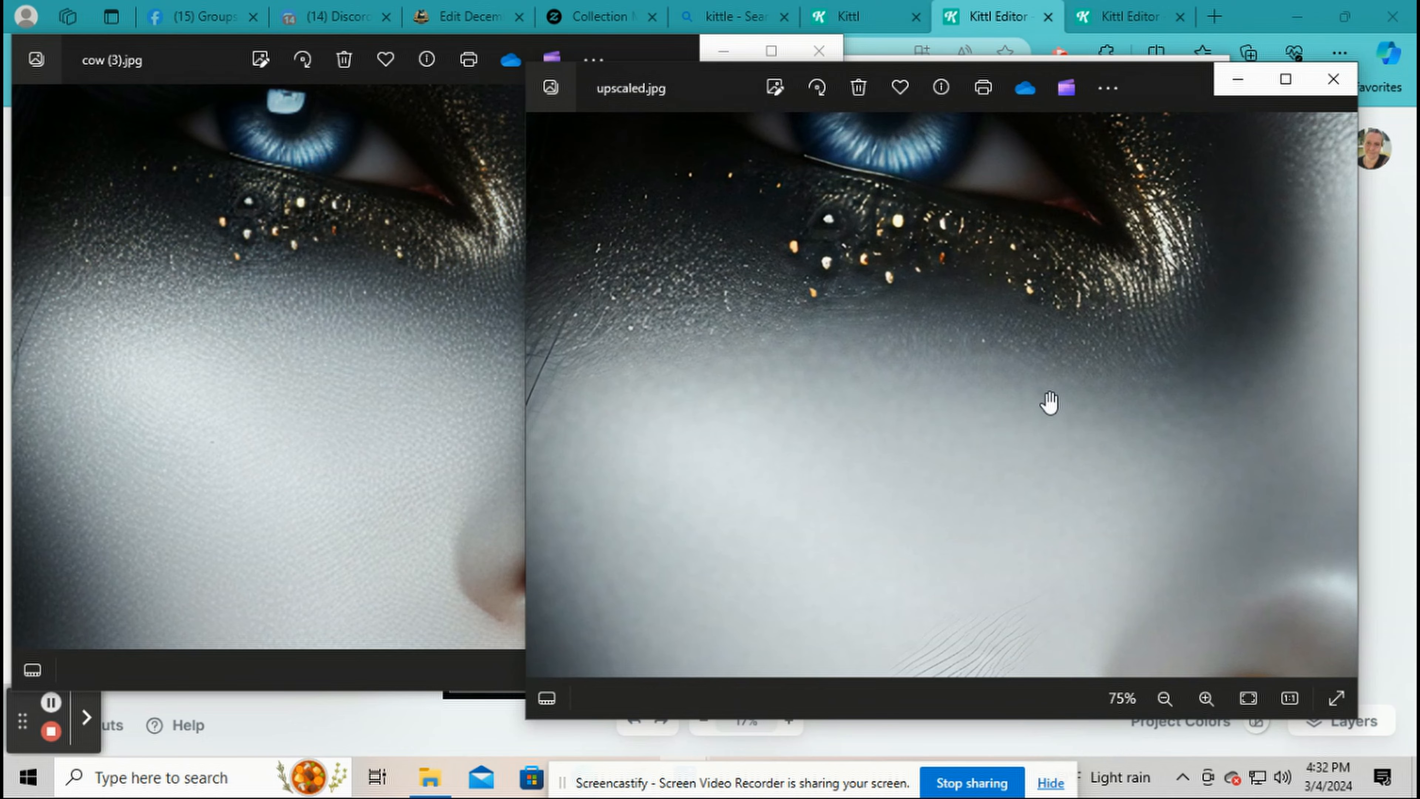
drag(1001, 479, 954, 336)
drag(373, 422, 355, 292)
- Zoom both images out to compare the whole vampire portrait side by side
scroll(1079, 394, down, 6)
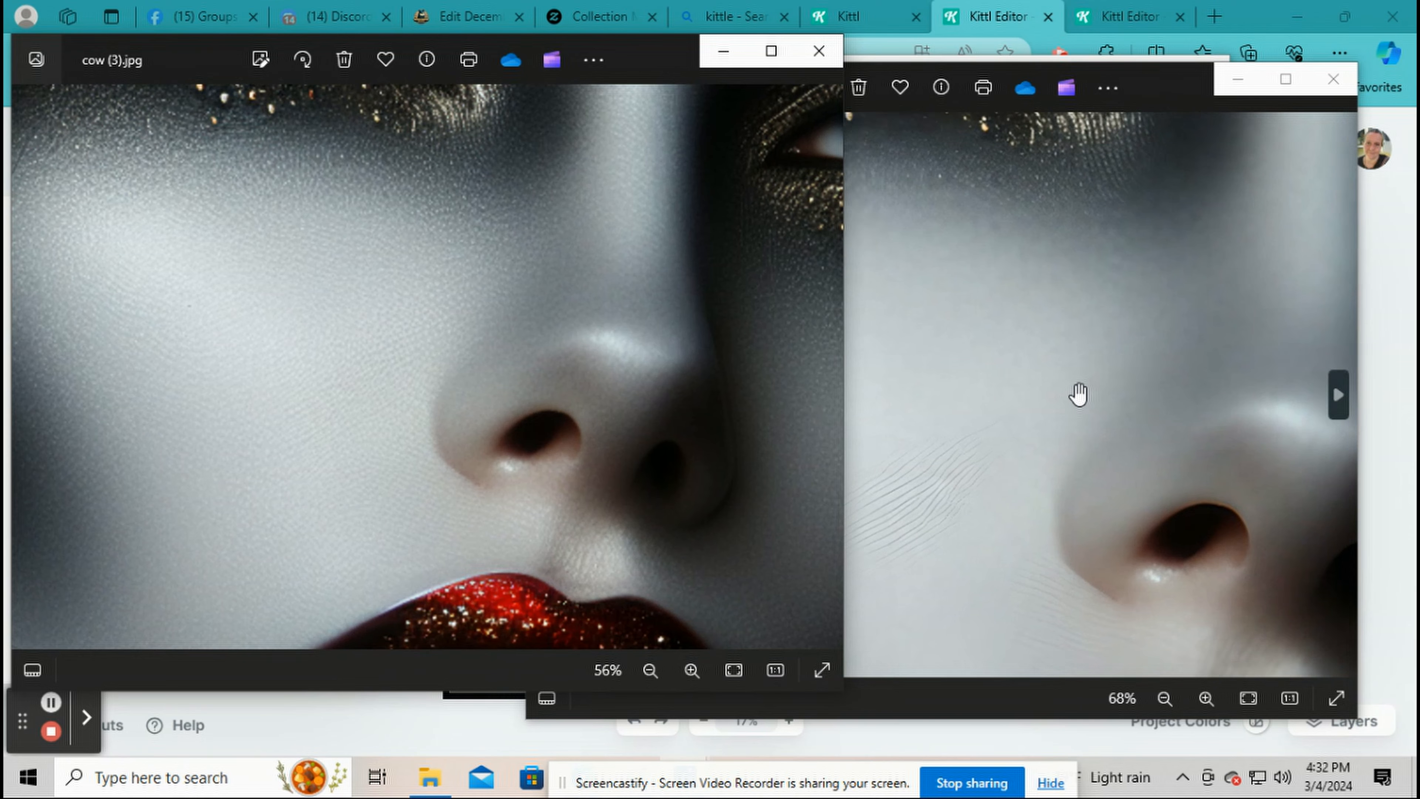
scroll(517, 387, down, 6)
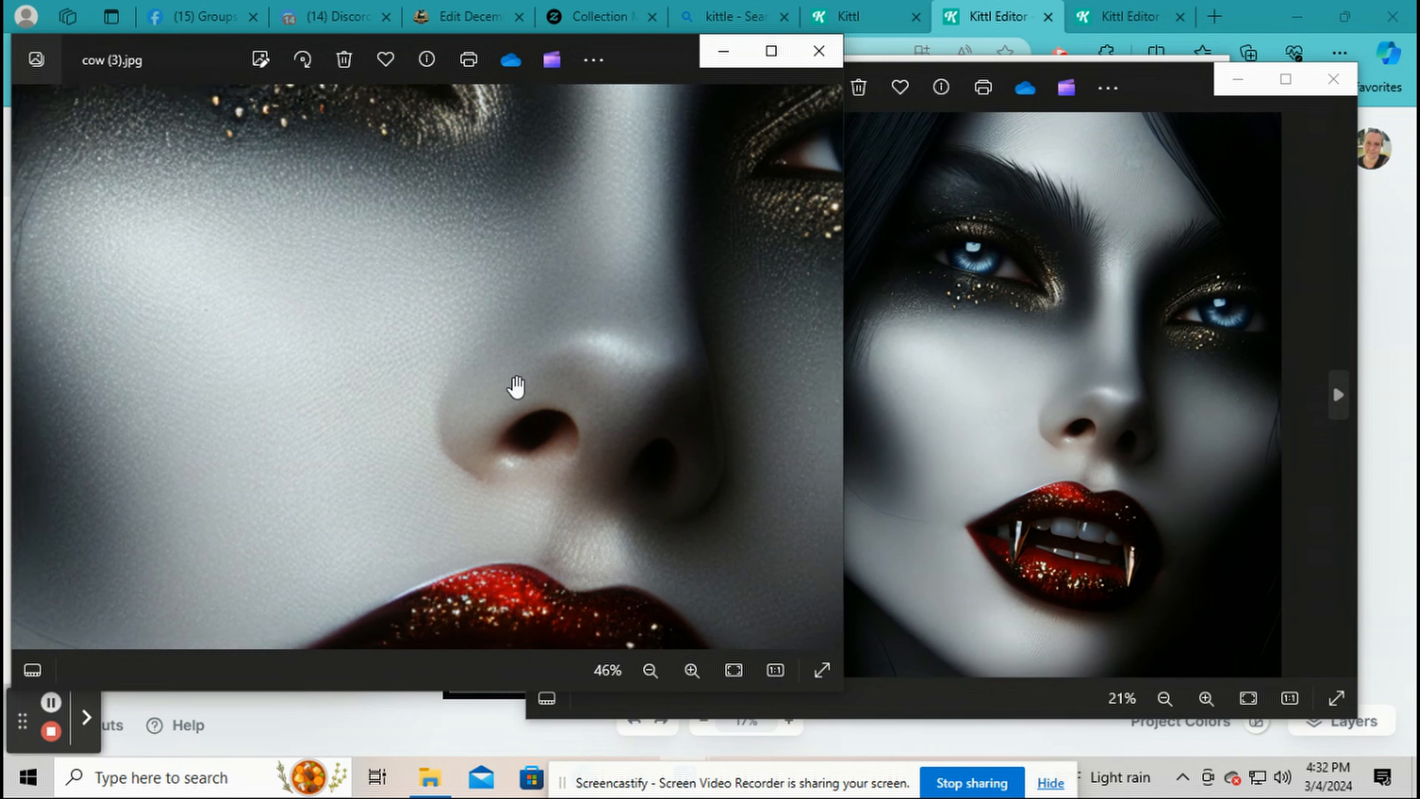
scroll(936, 369, down, 2)
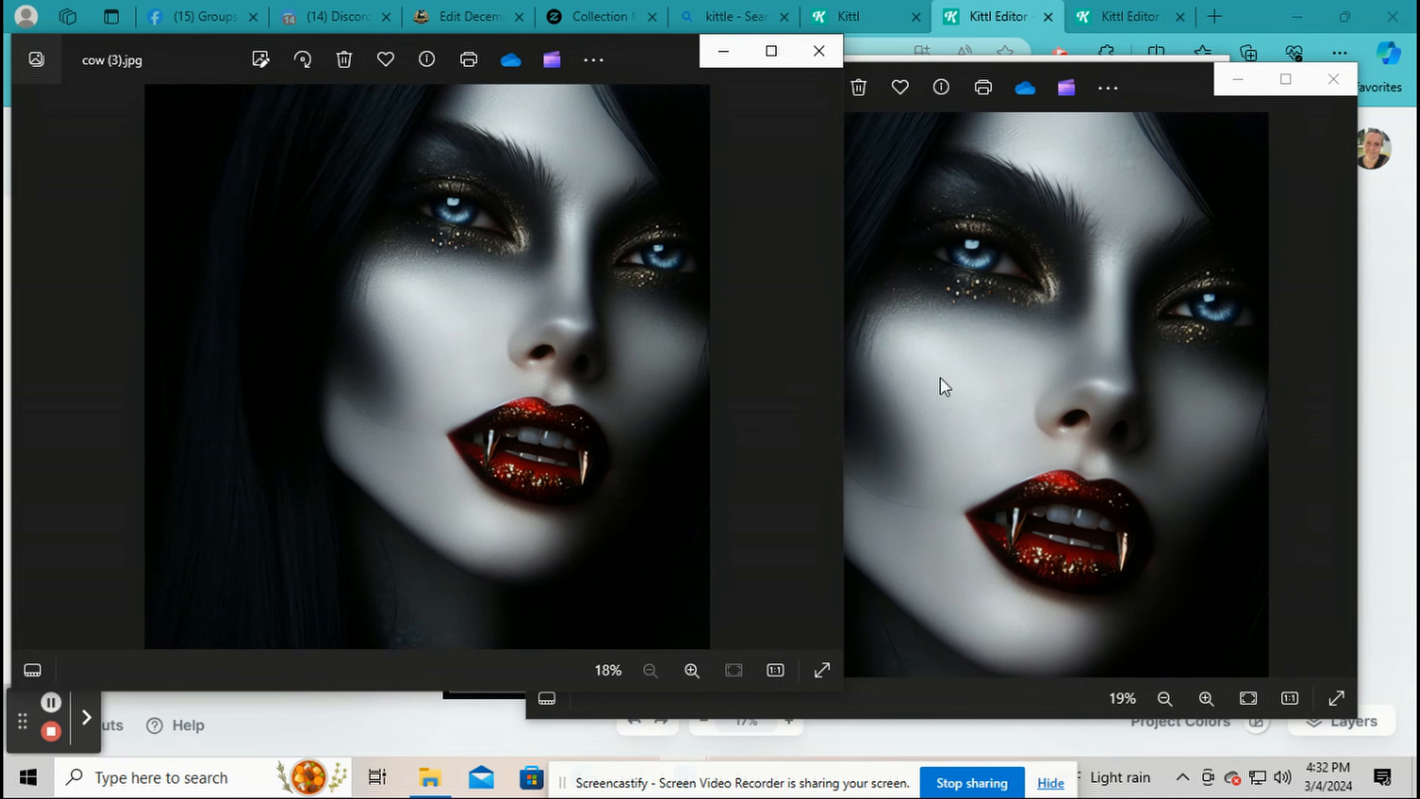